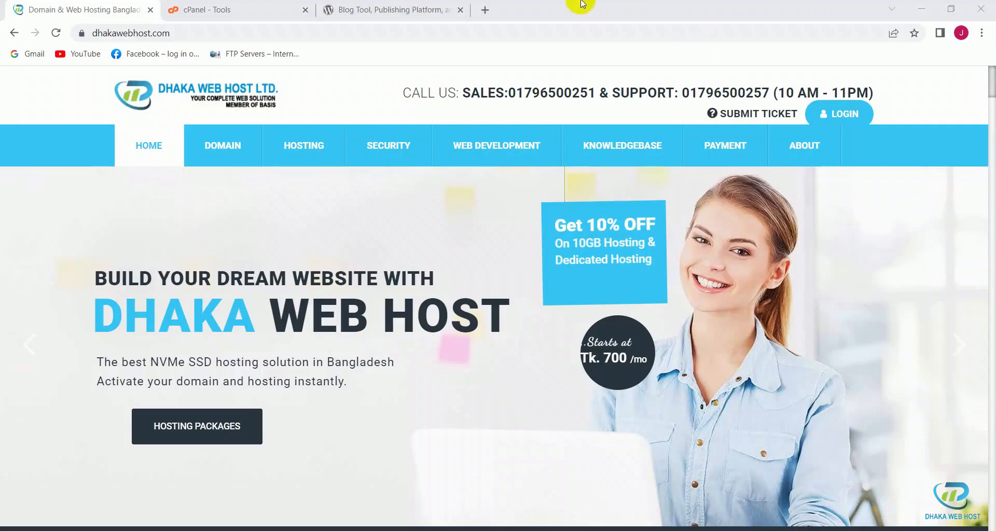
Step: Look over all tool sections on the cPanel Tools page, then switch to WordPress.org
{"action": "left_click", "coordinate": [270, 8]}
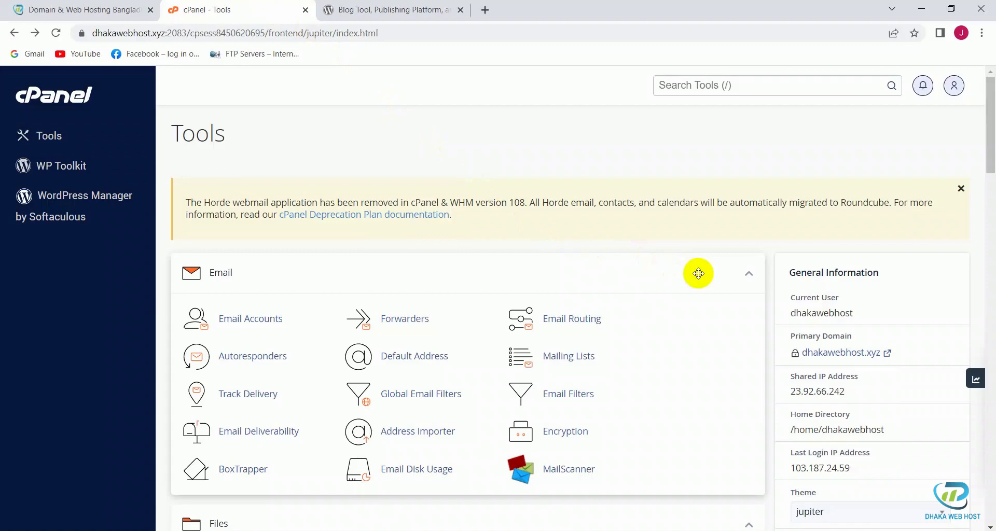
{"action": "scroll", "coordinate": [699, 273], "scroll_direction": "down", "scroll_amount": 10}
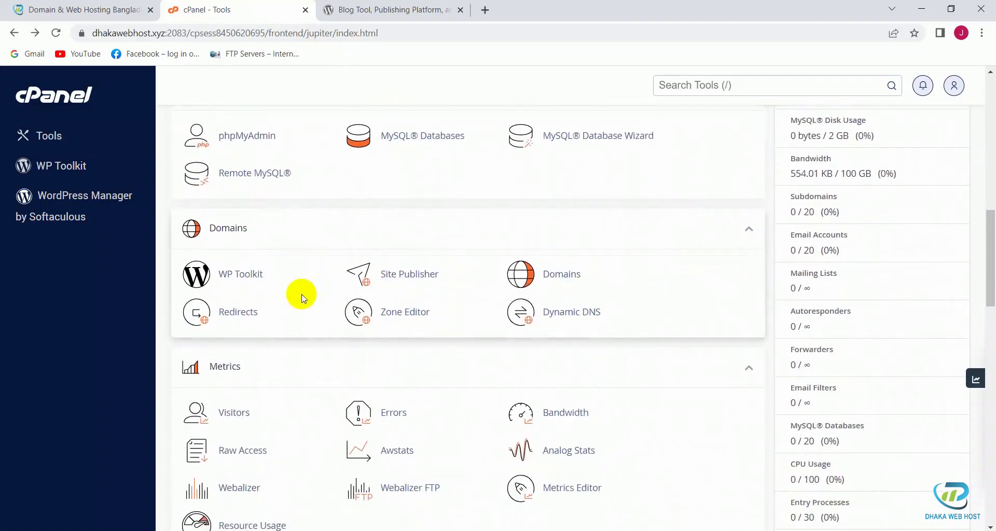
{"action": "scroll", "coordinate": [290, 295], "scroll_direction": "down", "scroll_amount": 5}
{"action": "scroll", "coordinate": [290, 298], "scroll_direction": "down", "scroll_amount": 2}
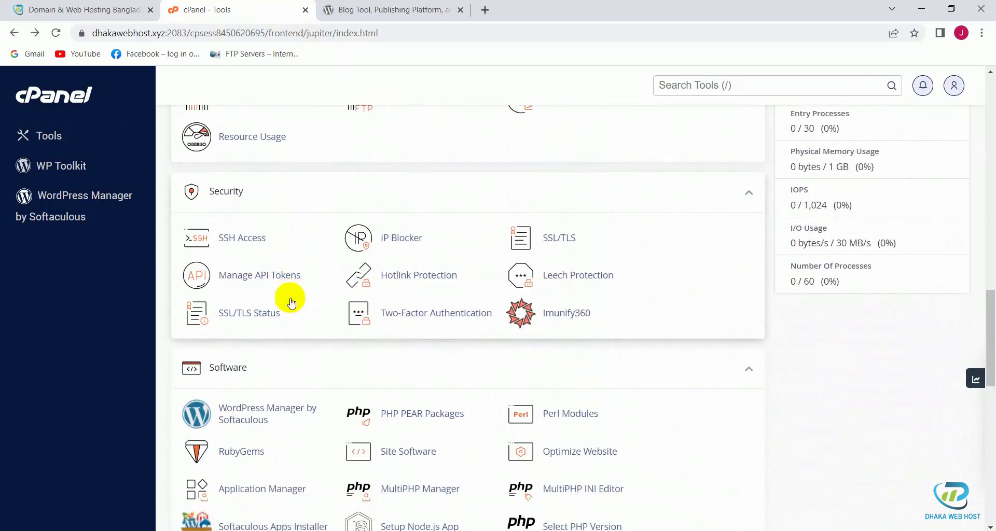
{"action": "scroll", "coordinate": [312, 367], "scroll_direction": "down", "scroll_amount": 3}
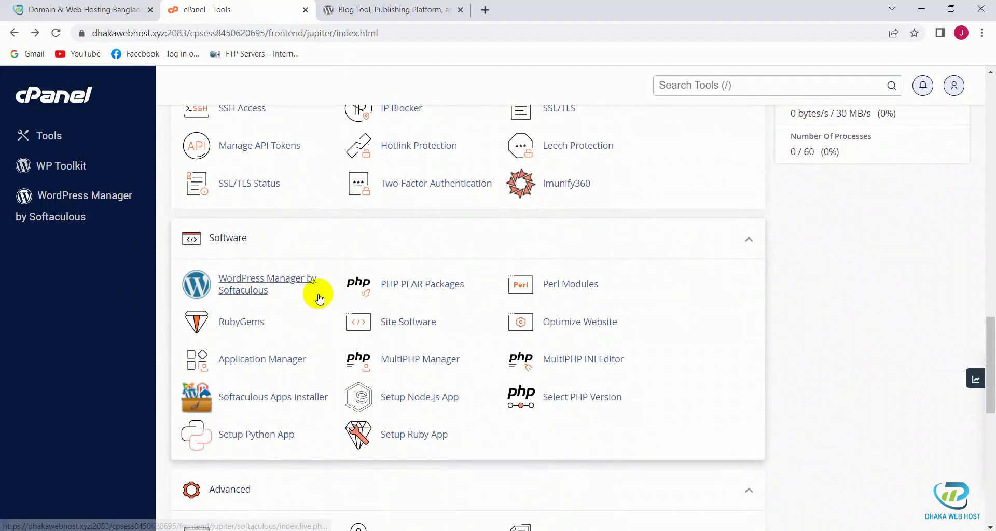
{"action": "scroll", "coordinate": [315, 307], "scroll_direction": "down", "scroll_amount": 9}
{"action": "scroll", "coordinate": [322, 307], "scroll_direction": "down", "scroll_amount": 1}
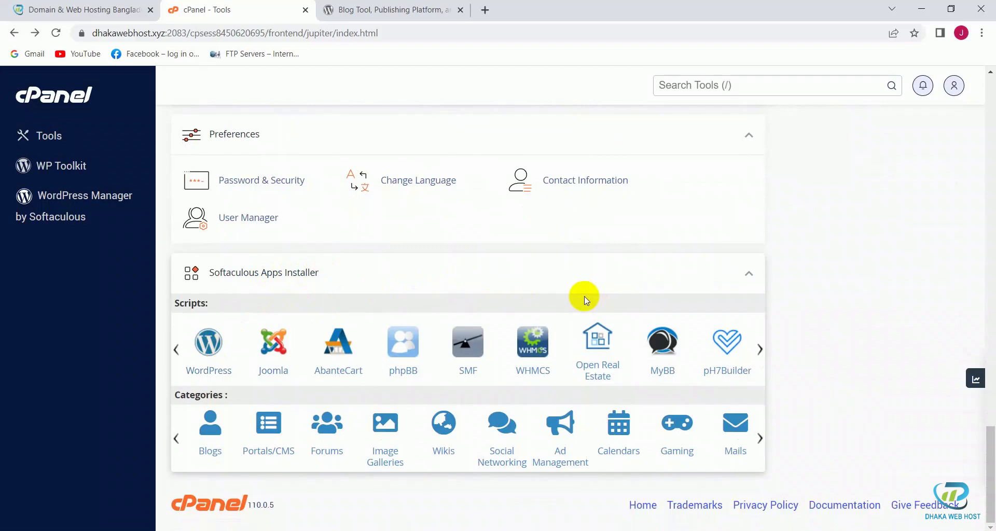
{"action": "scroll", "coordinate": [585, 300], "scroll_direction": "up", "scroll_amount": 13}
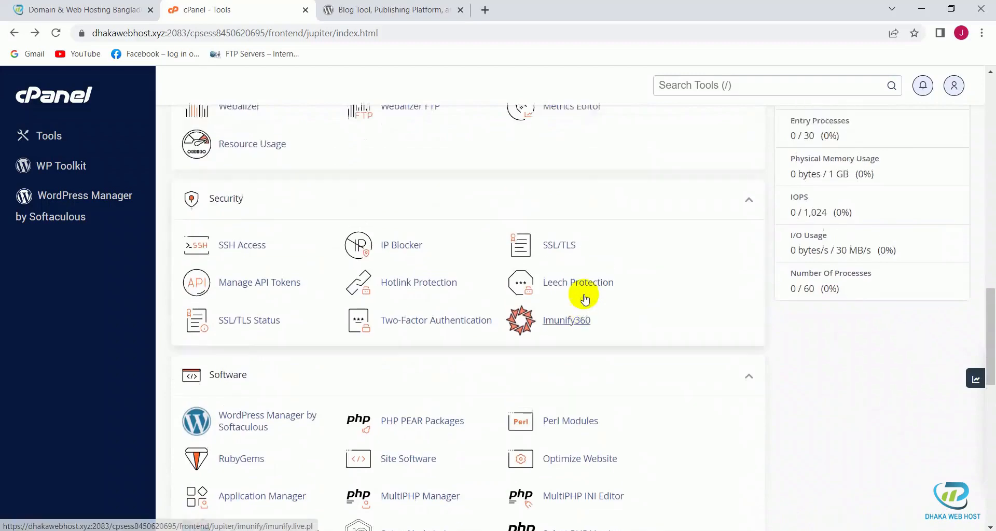
{"action": "scroll", "coordinate": [585, 300], "scroll_direction": "up", "scroll_amount": 15}
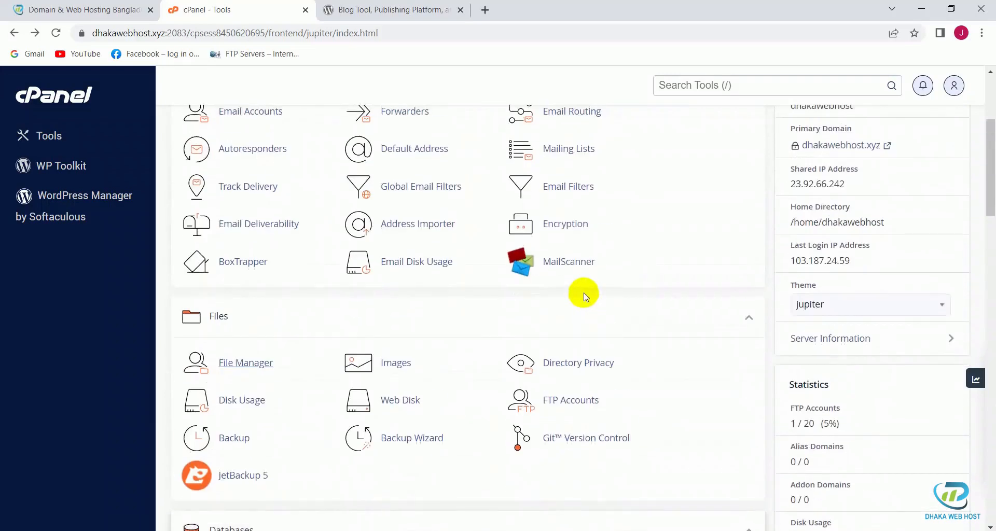
{"action": "scroll", "coordinate": [585, 296], "scroll_direction": "up", "scroll_amount": 4}
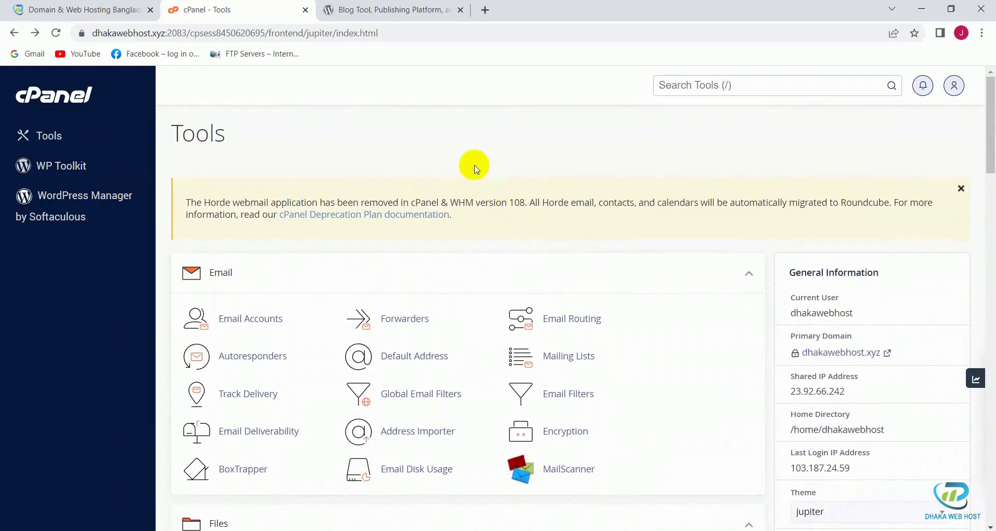
{"action": "left_click", "coordinate": [405, 13]}
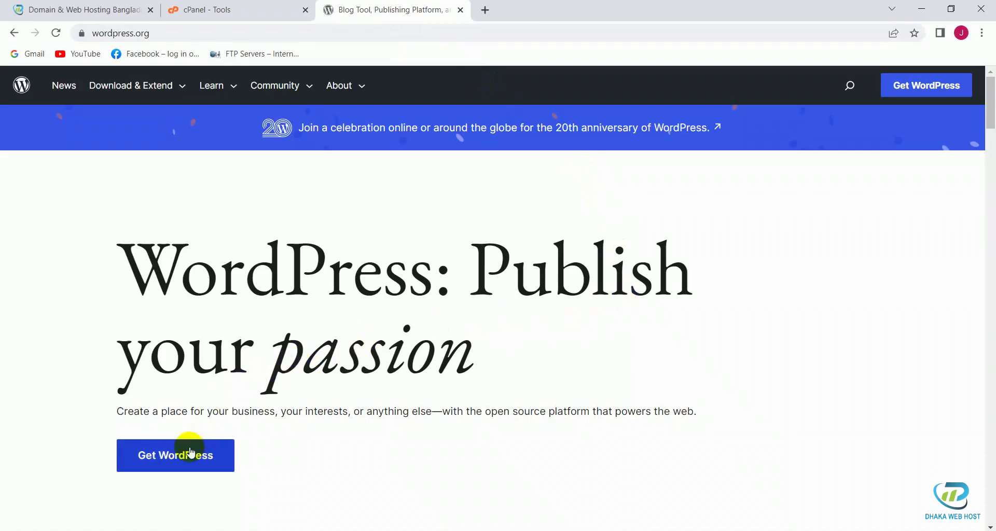
Step: Download the WordPress 6.2.2 zip package and dismiss the Howdy! thank-you popup
{"action": "left_click", "coordinate": [175, 463]}
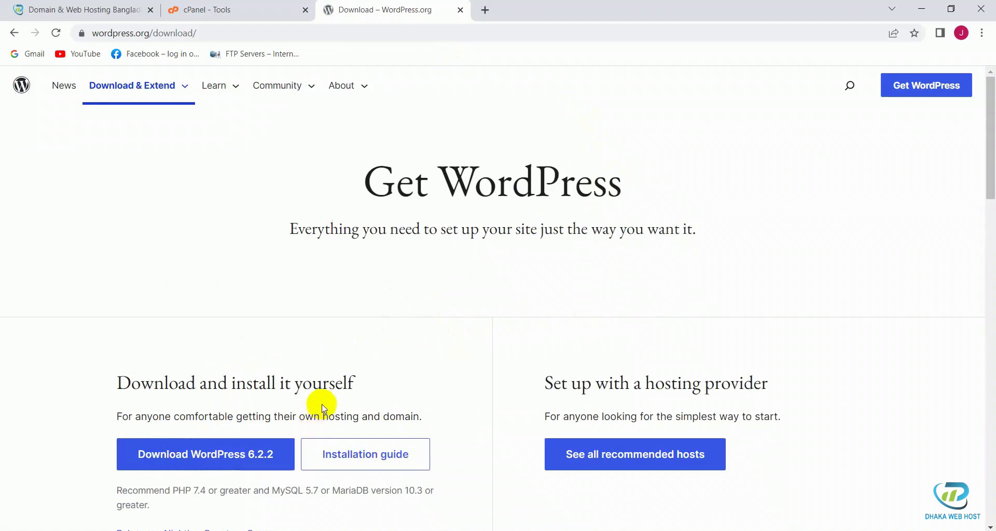
{"action": "left_click", "coordinate": [210, 460]}
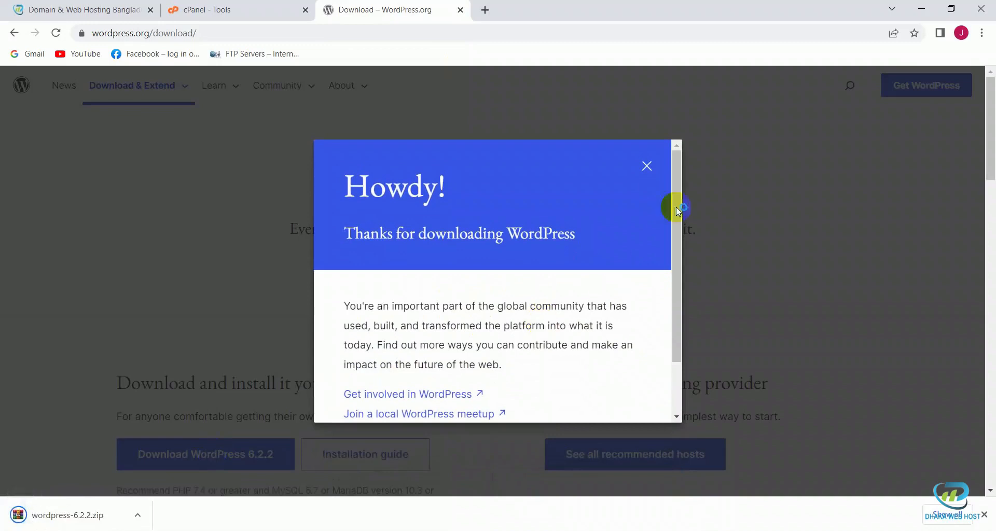
{"action": "left_click", "coordinate": [649, 169]}
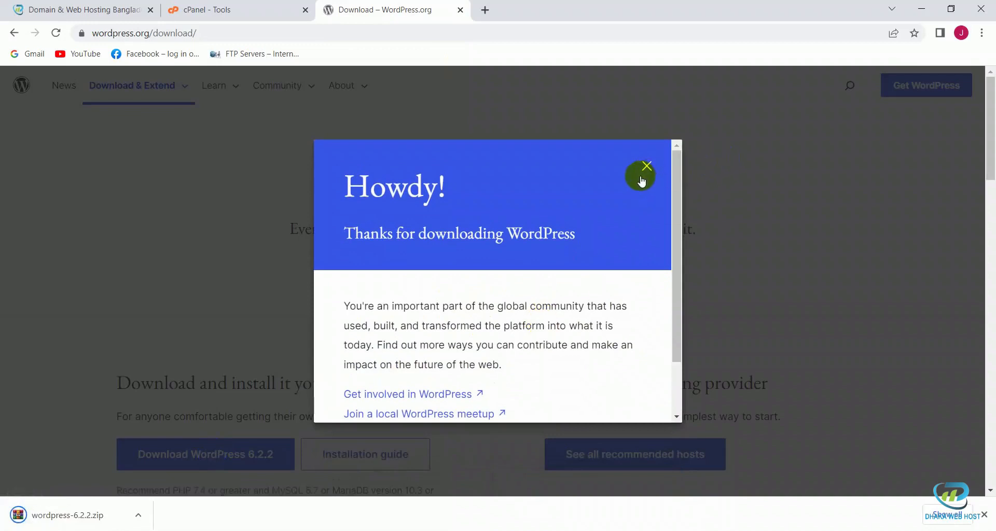
{"action": "left_click", "coordinate": [649, 173]}
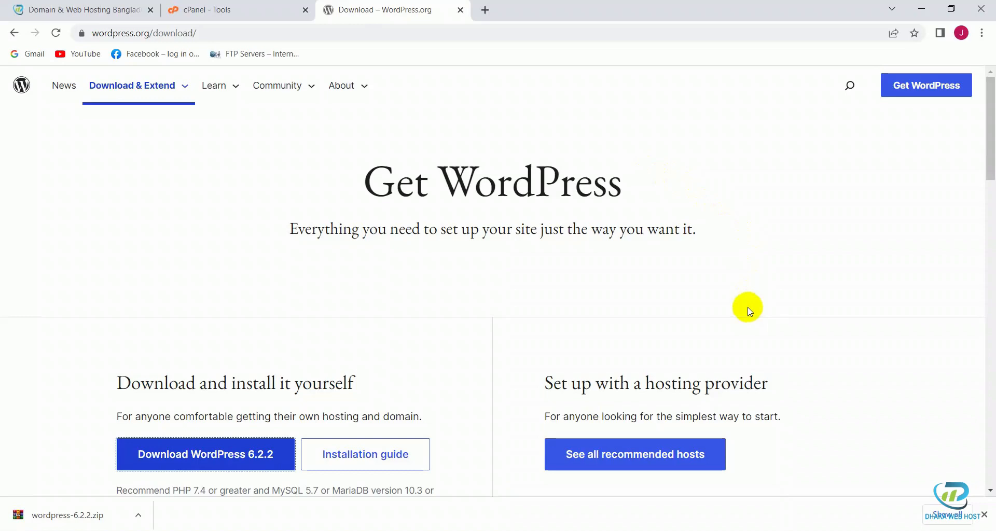
Step: Launch File Manager from the cPanel Files section and go into public_html
{"action": "left_click", "coordinate": [220, 9]}
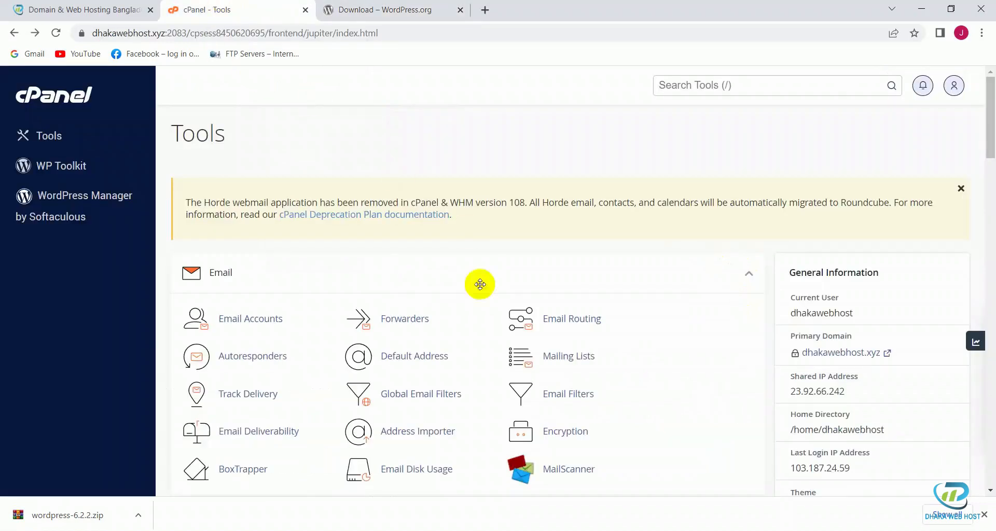
{"action": "scroll", "coordinate": [322, 353], "scroll_direction": "down", "scroll_amount": 5}
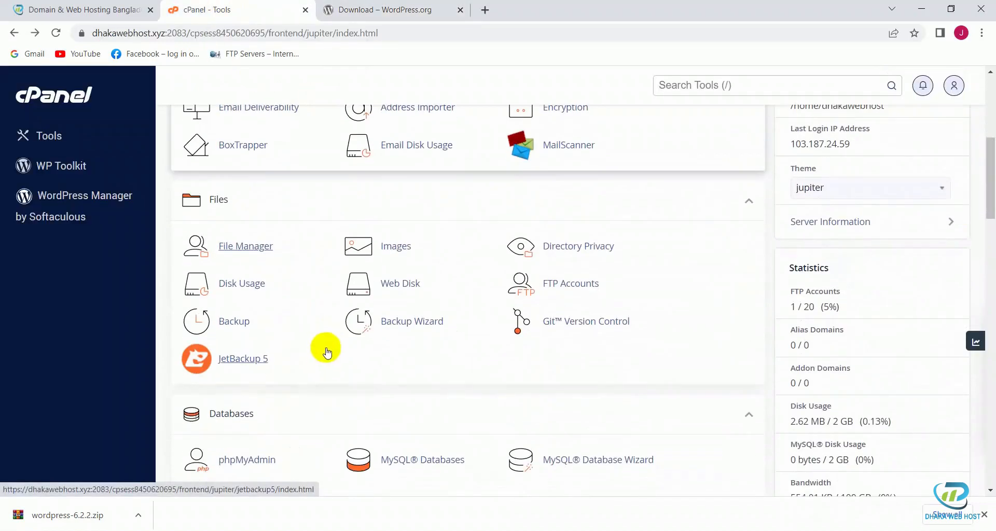
{"action": "left_click", "coordinate": [257, 252]}
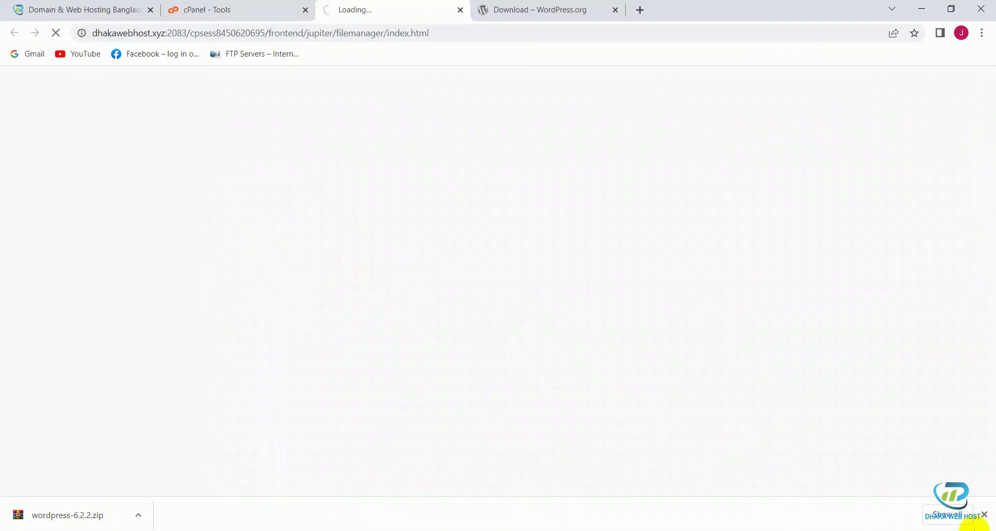
{"action": "left_click", "coordinate": [984, 515]}
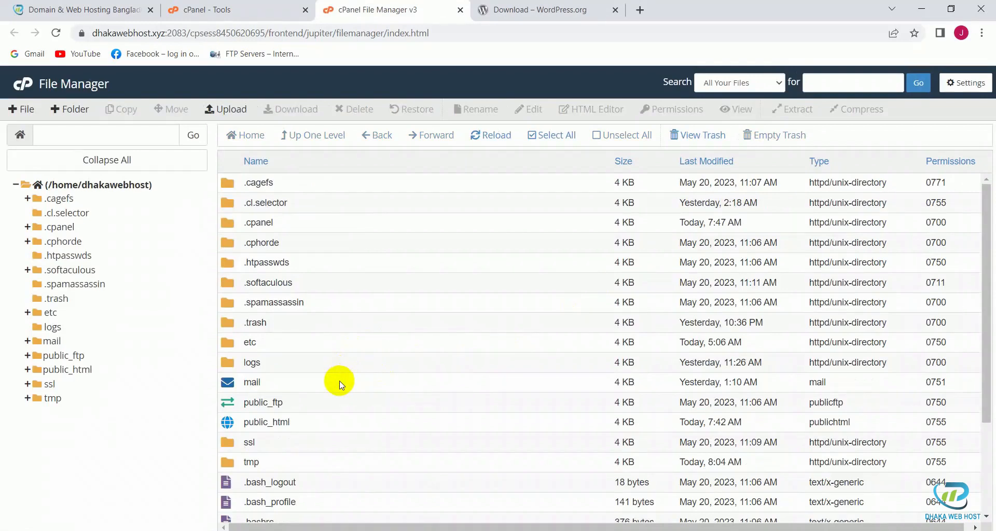
{"action": "double_click", "coordinate": [227, 421]}
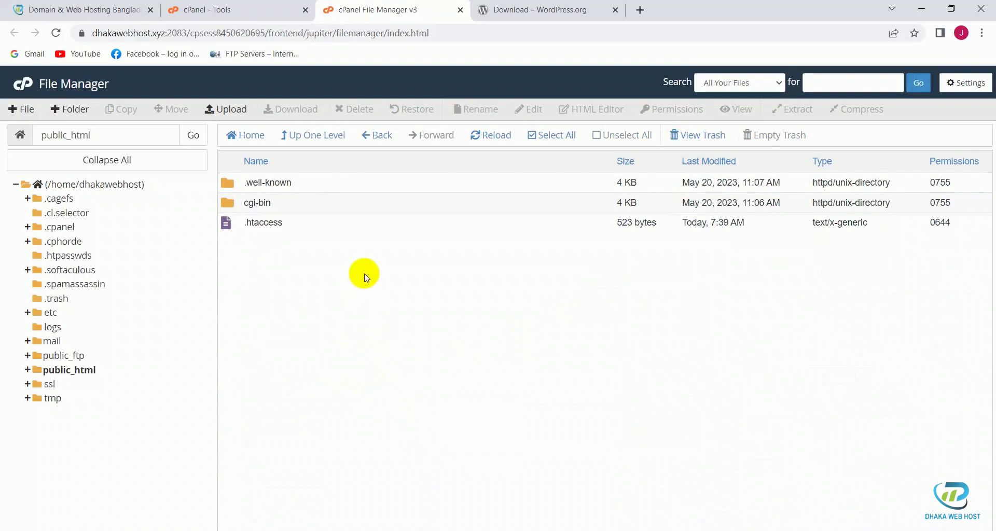
Step: Upload wordpress-6.2.2.zip from the computer into public_html and return to its listing
{"action": "left_click", "coordinate": [239, 110]}
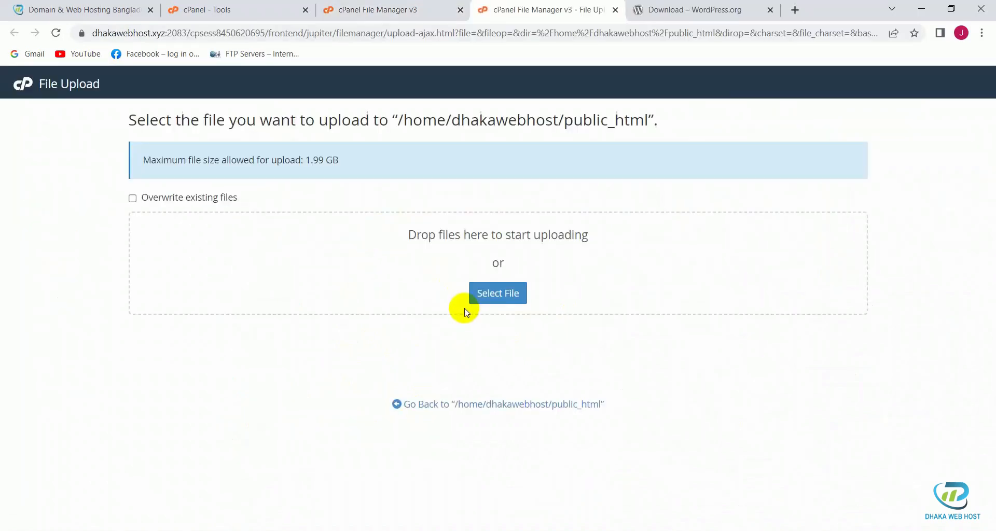
{"action": "left_click", "coordinate": [501, 294]}
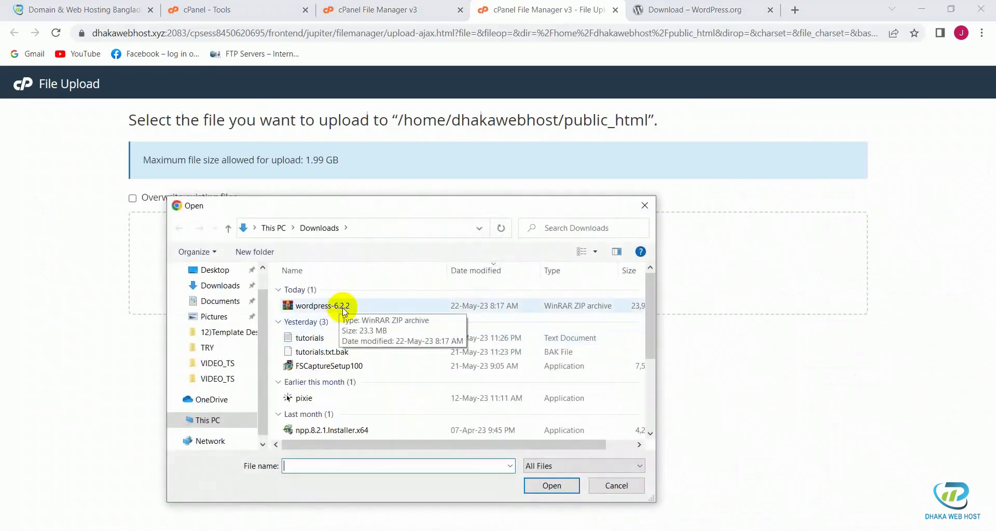
{"action": "left_click", "coordinate": [343, 309]}
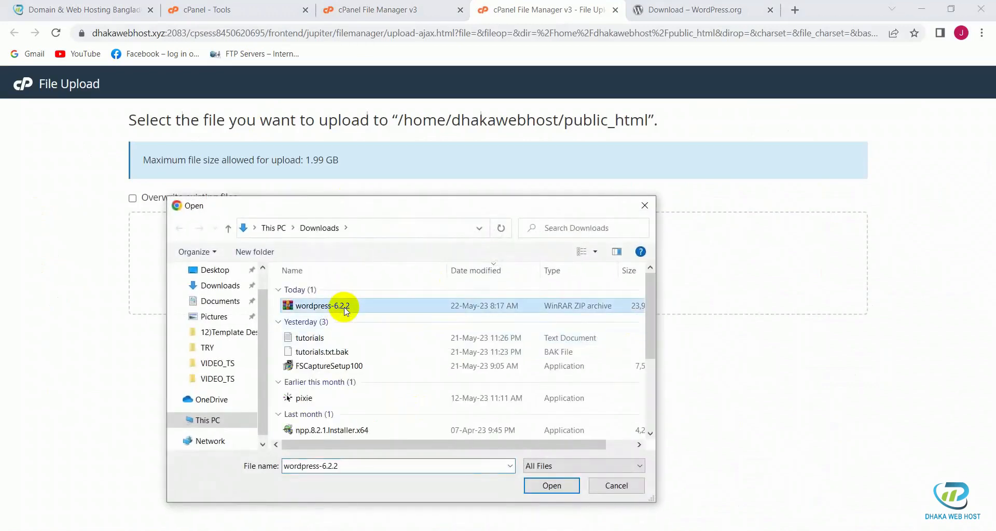
{"action": "left_click", "coordinate": [550, 486]}
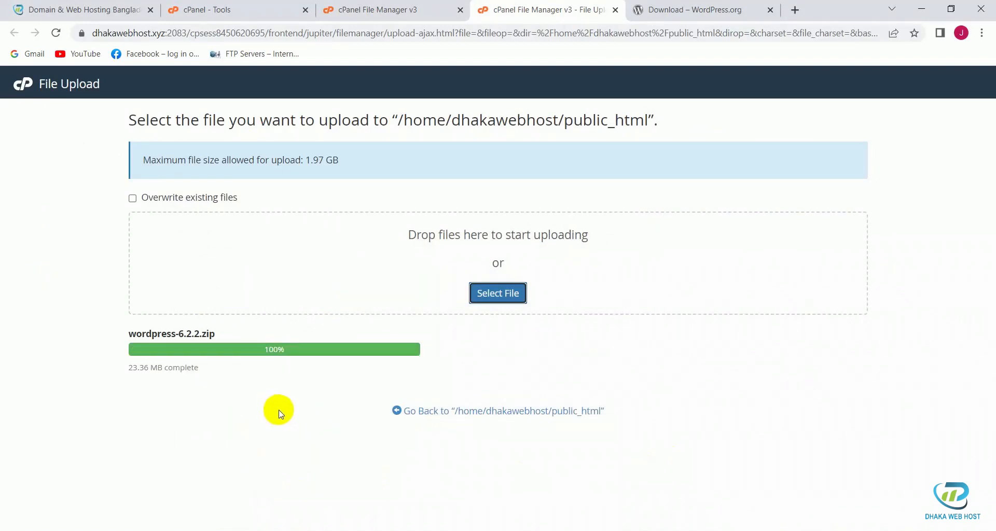
{"action": "left_click", "coordinate": [484, 414]}
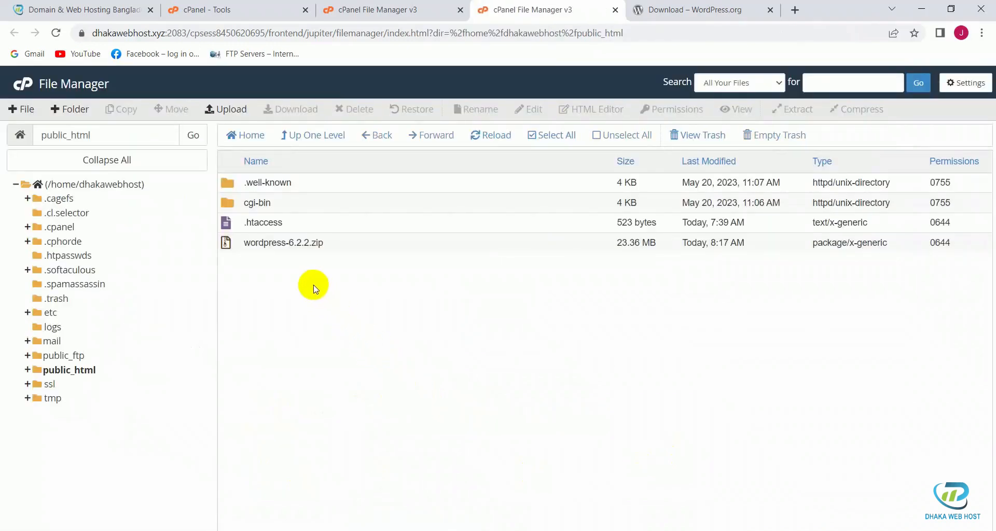
Step: Extract wordpress-6.2.2.zip into /public_html and close the extraction results
{"action": "left_click", "coordinate": [235, 244]}
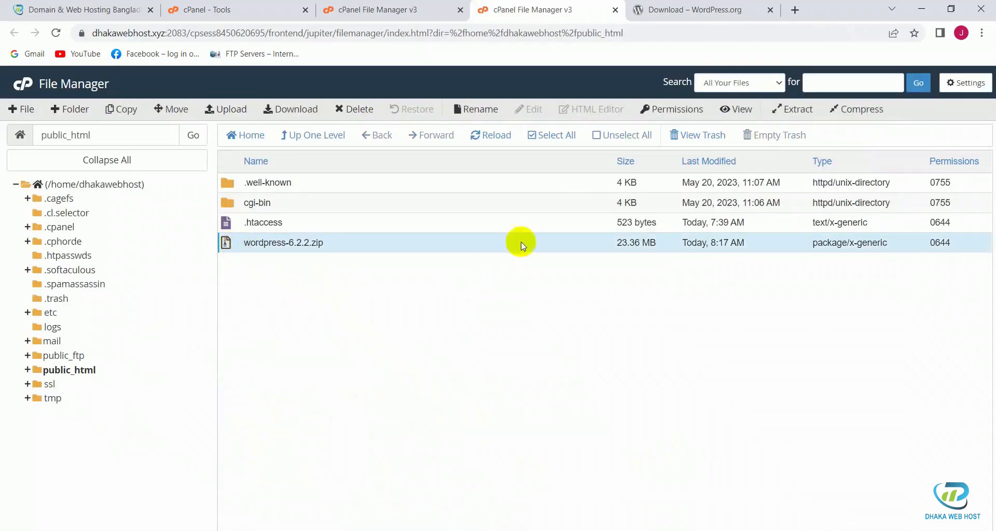
{"action": "left_click", "coordinate": [789, 110]}
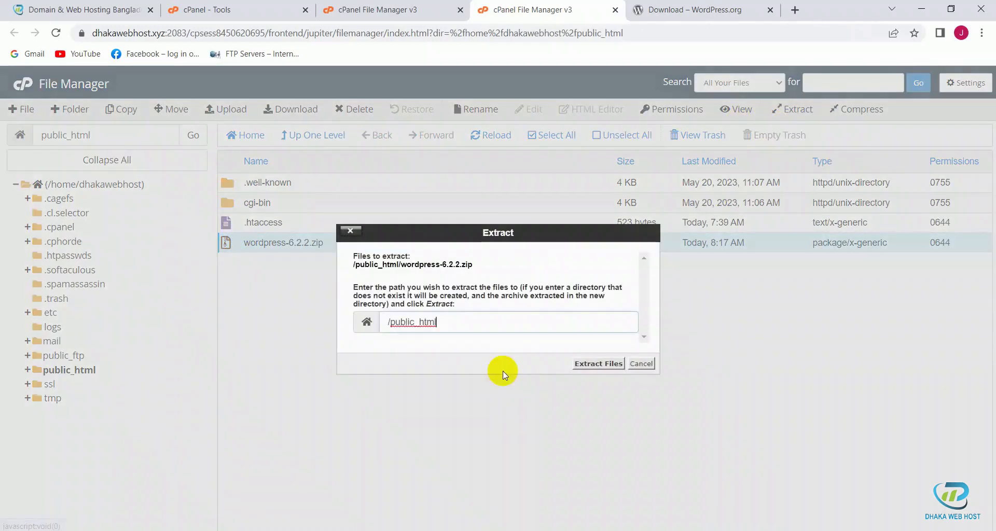
{"action": "left_click", "coordinate": [596, 363]}
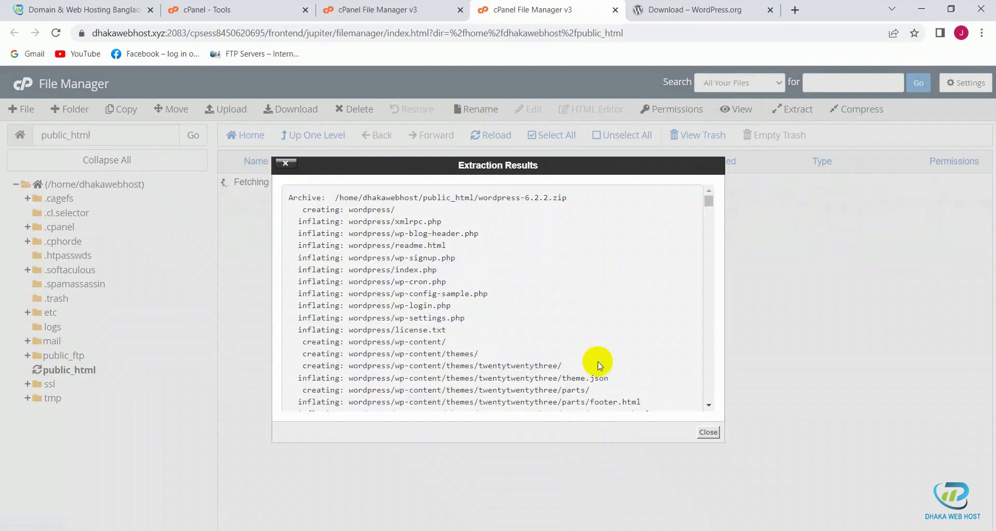
{"action": "left_click", "coordinate": [709, 433]}
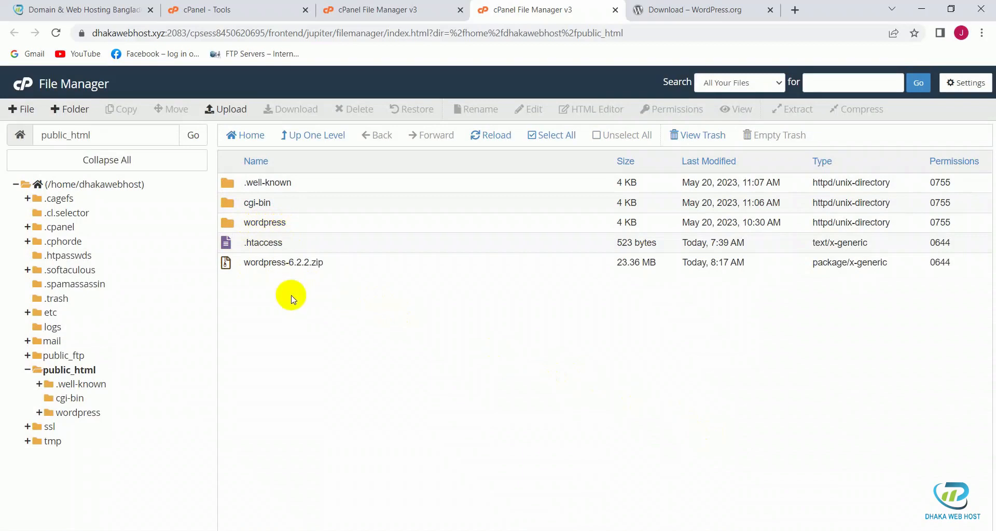
Step: Move every file from the wordpress folder into /public_html/, then return to public_html
{"action": "double_click", "coordinate": [244, 229]}
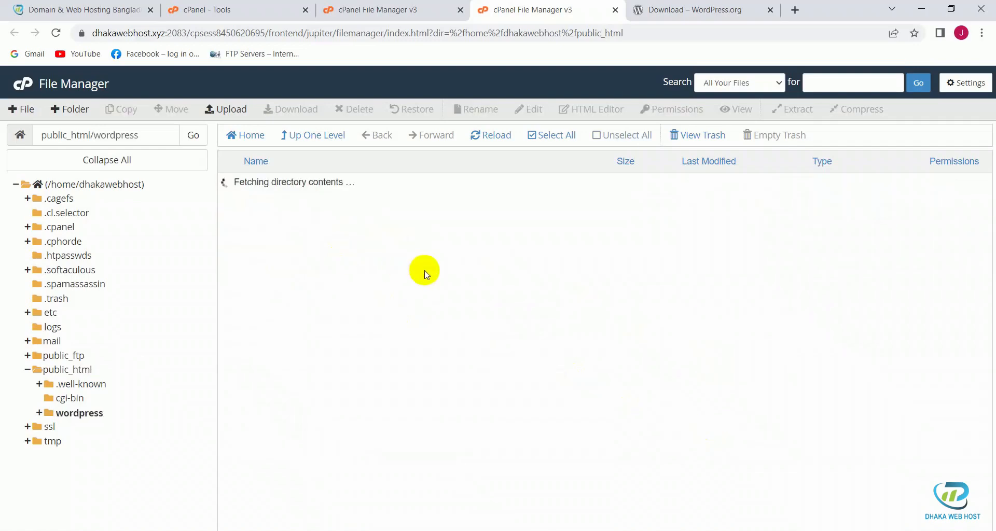
{"action": "left_click", "coordinate": [573, 140]}
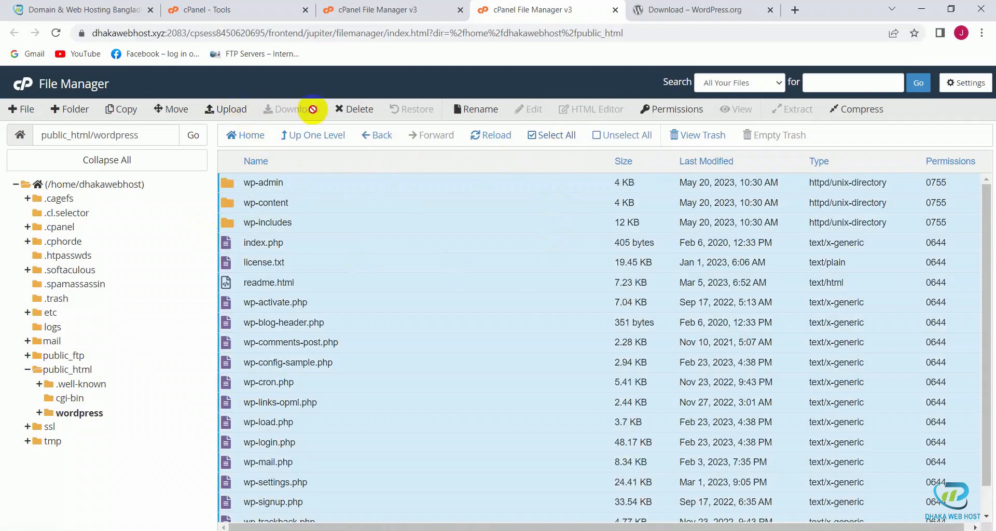
{"action": "left_click", "coordinate": [171, 109]}
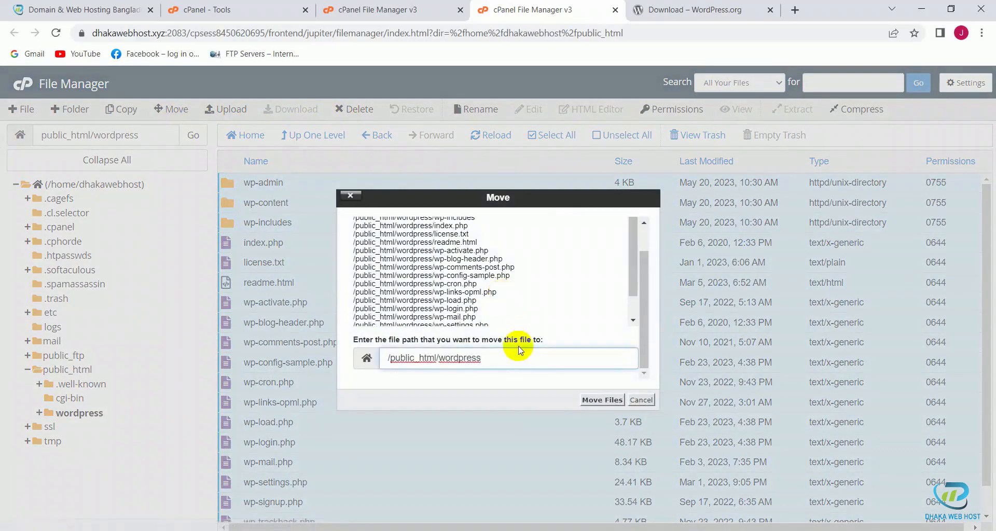
{"action": "key", "text": "BackSpace"}
{"action": "key", "text": "BackSpace"}
{"action": "key", "text": "BackSpace"}
{"action": "key", "text": "BackSpace"}
{"action": "key", "text": "BackSpace"}
{"action": "key", "text": "BackSpace"}
{"action": "key", "text": "BackSpace"}
{"action": "key", "text": "BackSpace"}
{"action": "key", "text": "BackSpace"}
{"action": "left_click", "coordinate": [604, 401]}
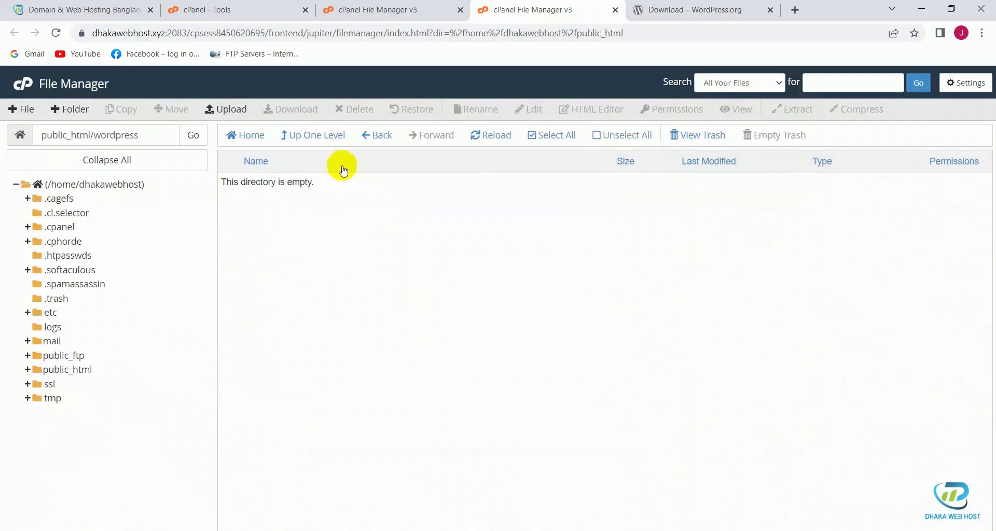
{"action": "left_click", "coordinate": [314, 138]}
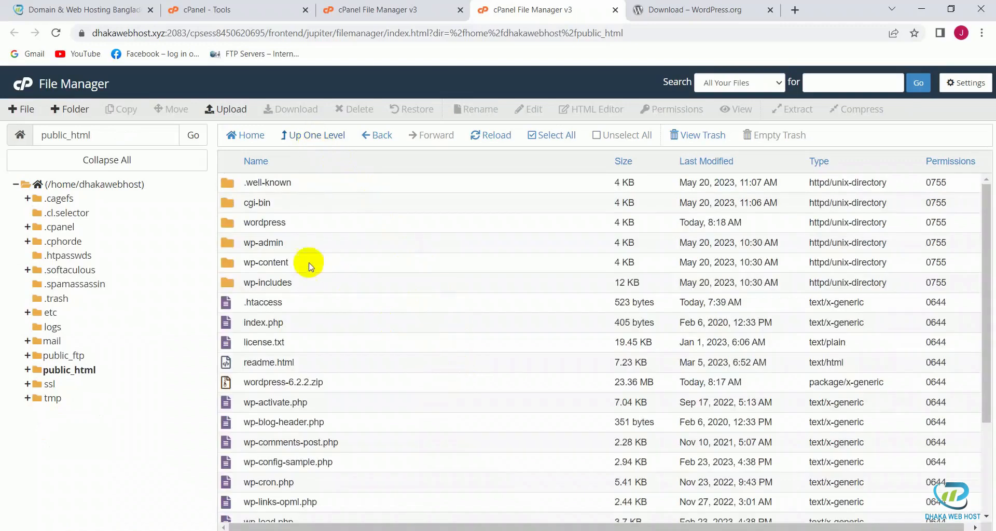
Step: Delete the empty wordpress folder with 'Skip the trash', then show the /home/dhakawebhost directory
{"action": "left_click", "coordinate": [240, 226]}
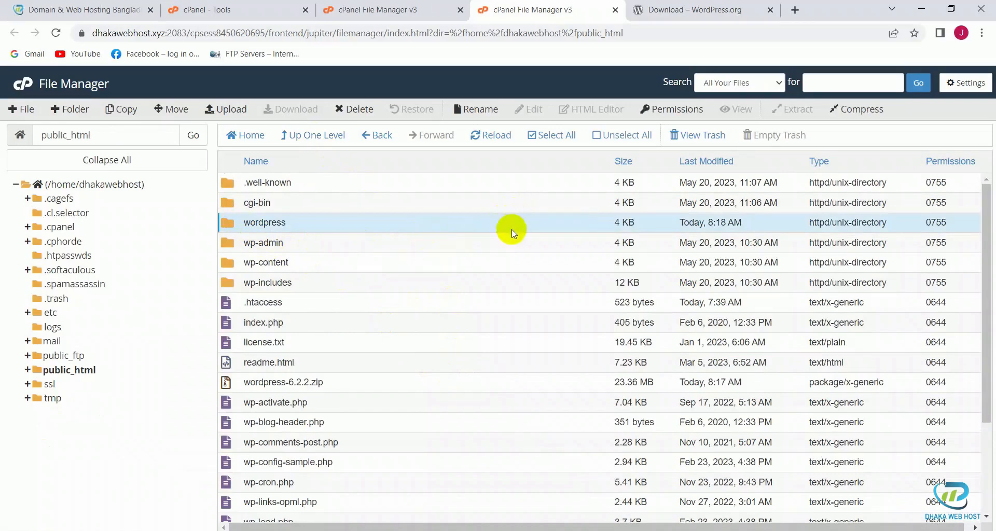
{"action": "left_click", "coordinate": [358, 108]}
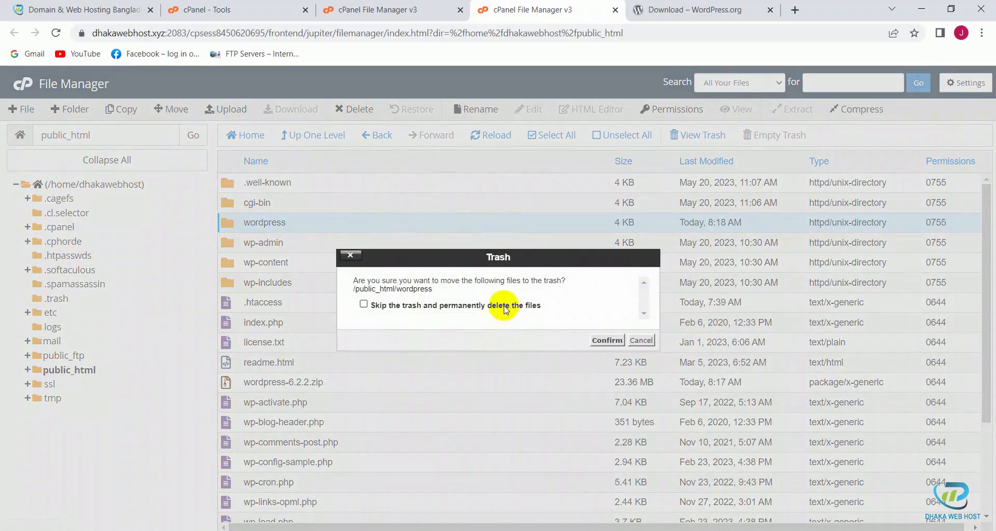
{"action": "left_click", "coordinate": [505, 307]}
{"action": "left_click", "coordinate": [607, 340]}
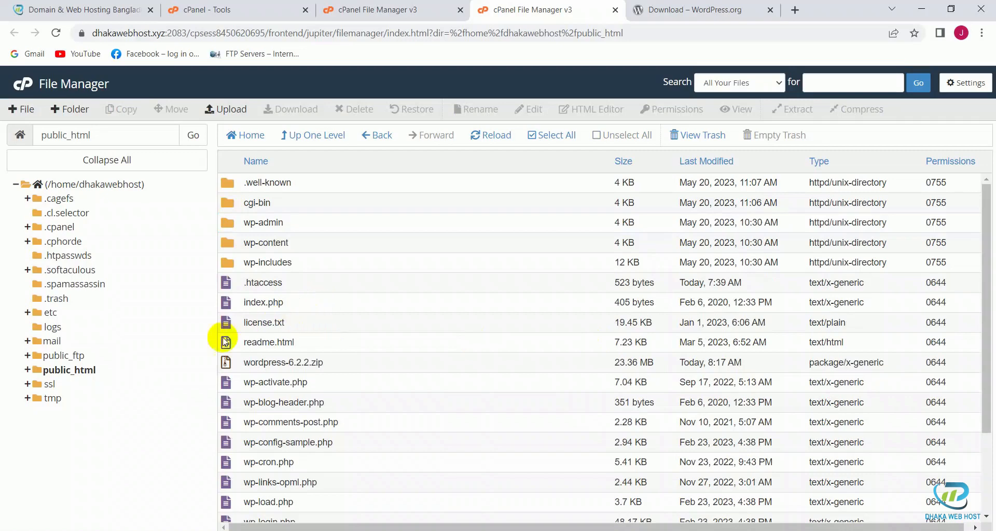
{"action": "left_click", "coordinate": [77, 370]}
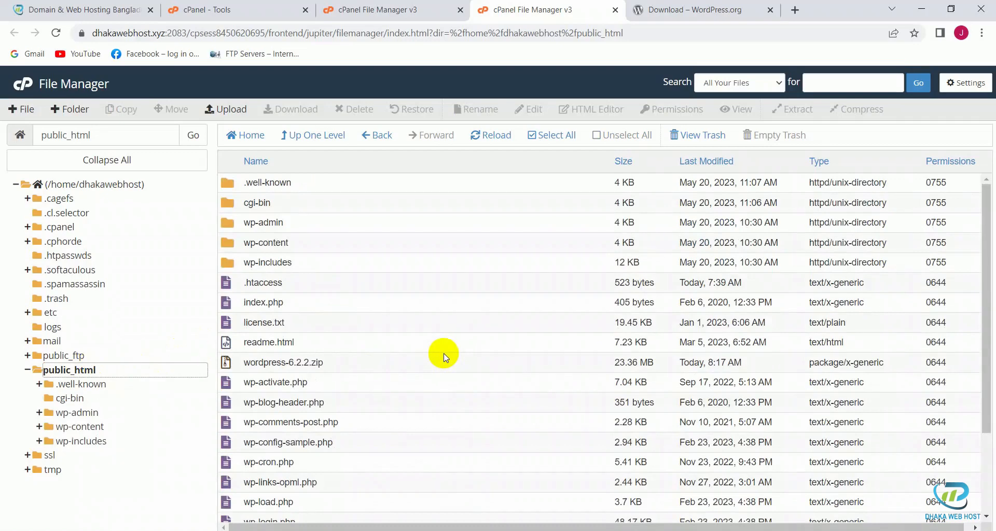
{"action": "left_click", "coordinate": [107, 185]}
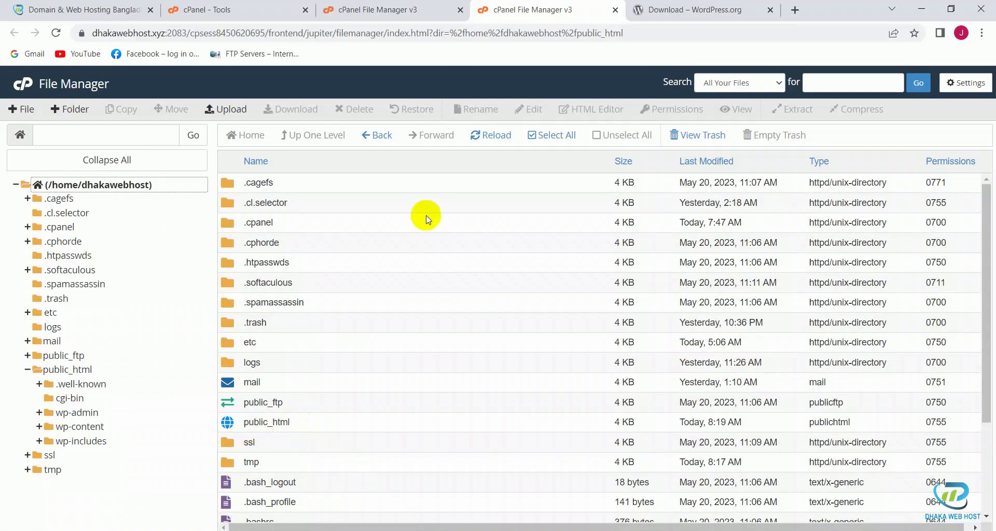
Step: In MySQL® Databases, create a database named demo, giving dhakawebhost_demo
{"action": "left_click", "coordinate": [247, 16]}
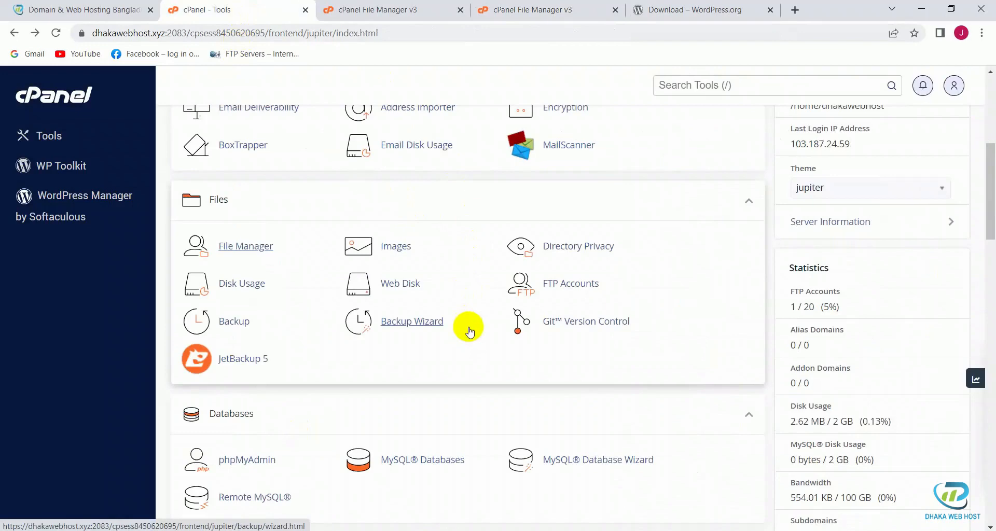
{"action": "scroll", "coordinate": [469, 332], "scroll_direction": "down", "scroll_amount": 4}
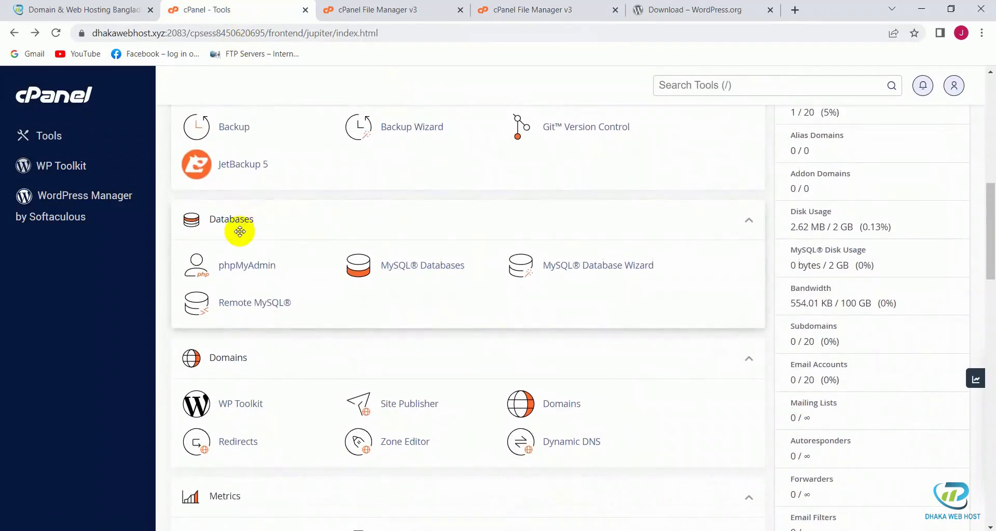
{"action": "left_click", "coordinate": [431, 271]}
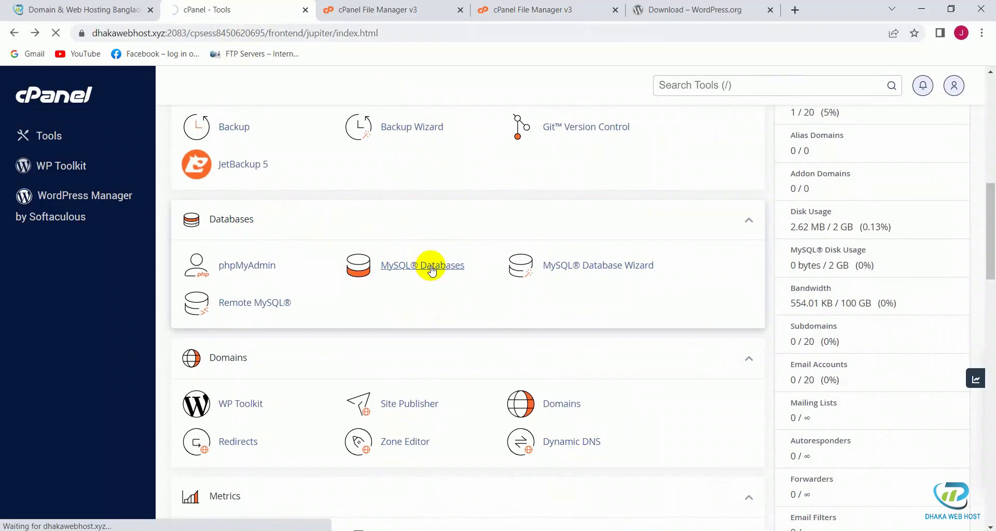
{"action": "scroll", "coordinate": [430, 267], "scroll_direction": "down", "scroll_amount": 3}
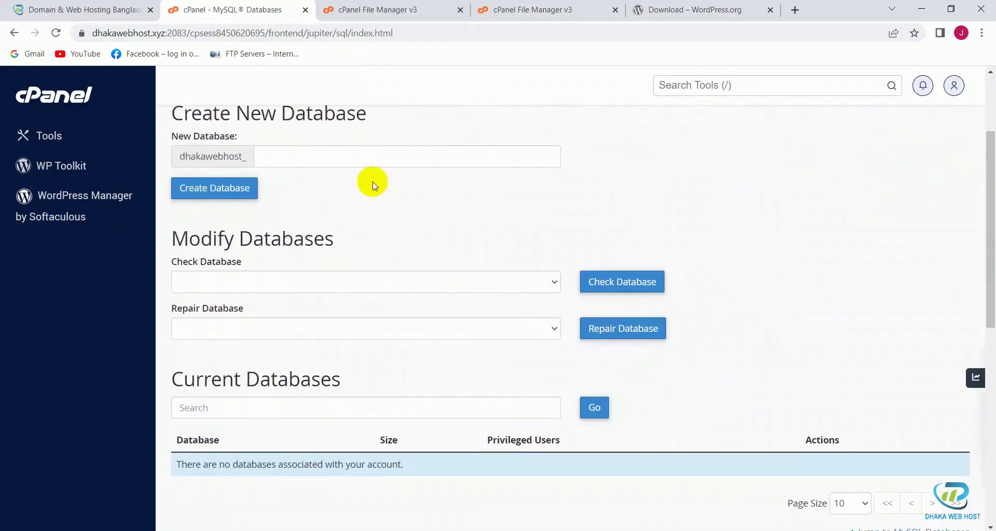
{"action": "left_click", "coordinate": [338, 162]}
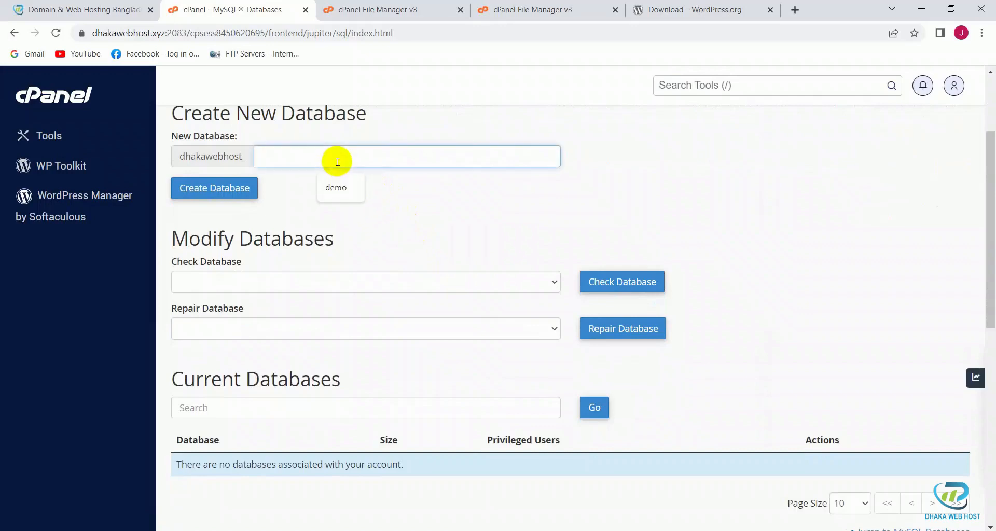
{"action": "left_click", "coordinate": [338, 188]}
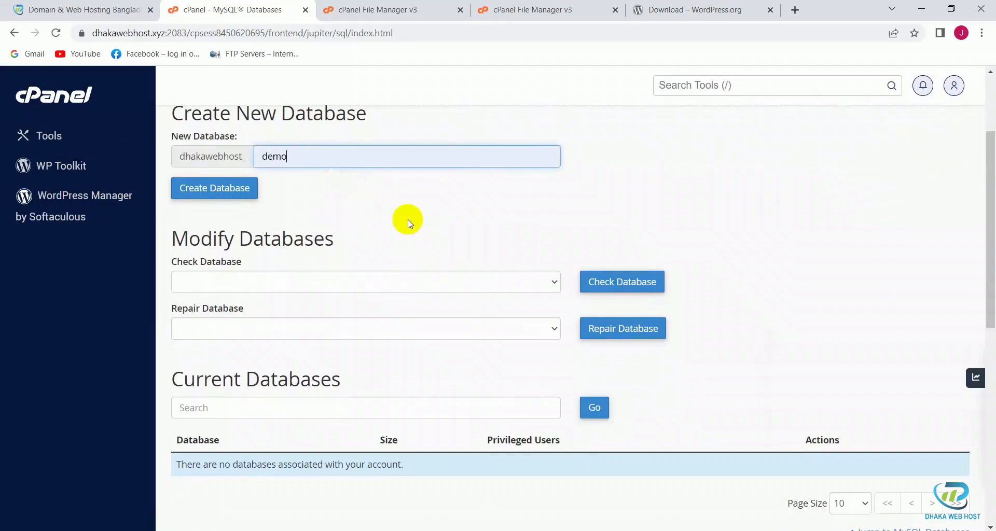
{"action": "left_click", "coordinate": [222, 193]}
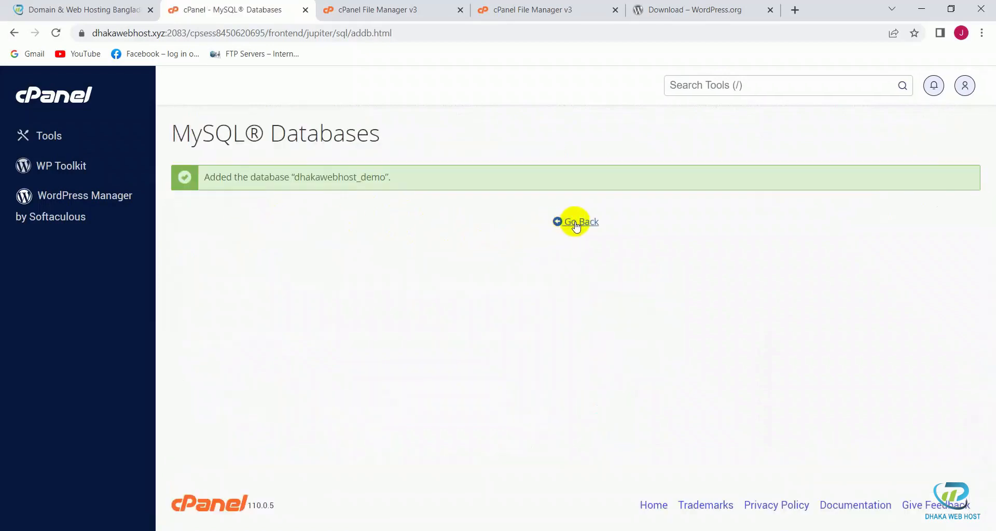
{"action": "left_click", "coordinate": [582, 222]}
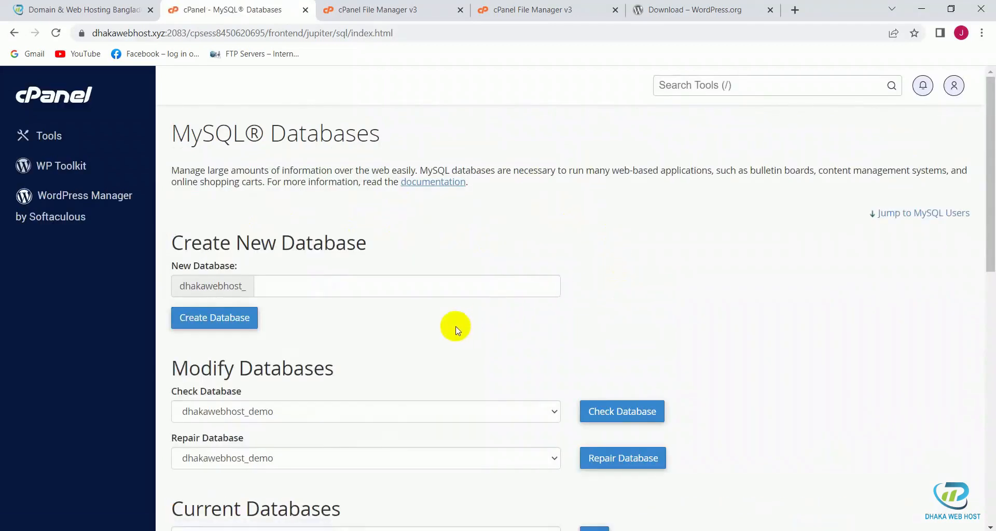
{"action": "scroll", "coordinate": [457, 331], "scroll_direction": "down", "scroll_amount": 8}
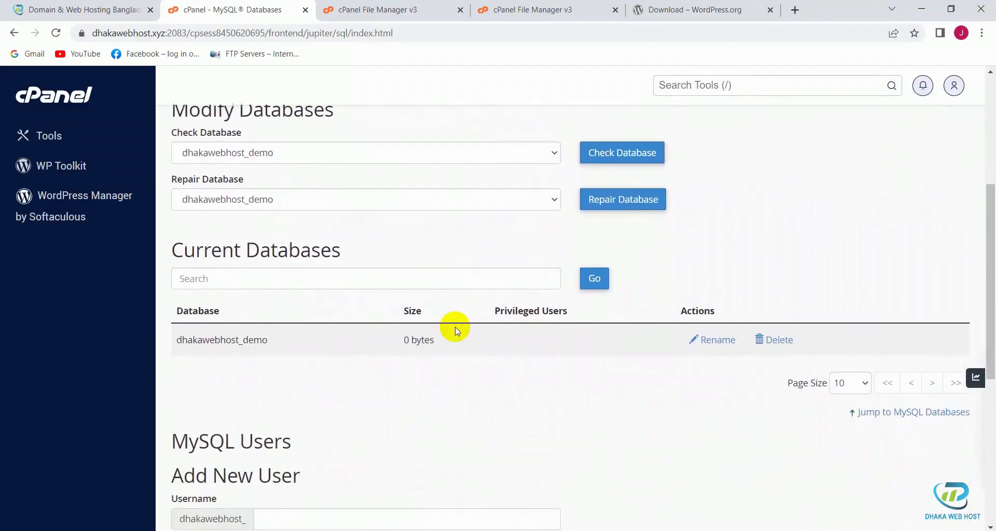
{"action": "scroll", "coordinate": [455, 330], "scroll_direction": "down", "scroll_amount": 4}
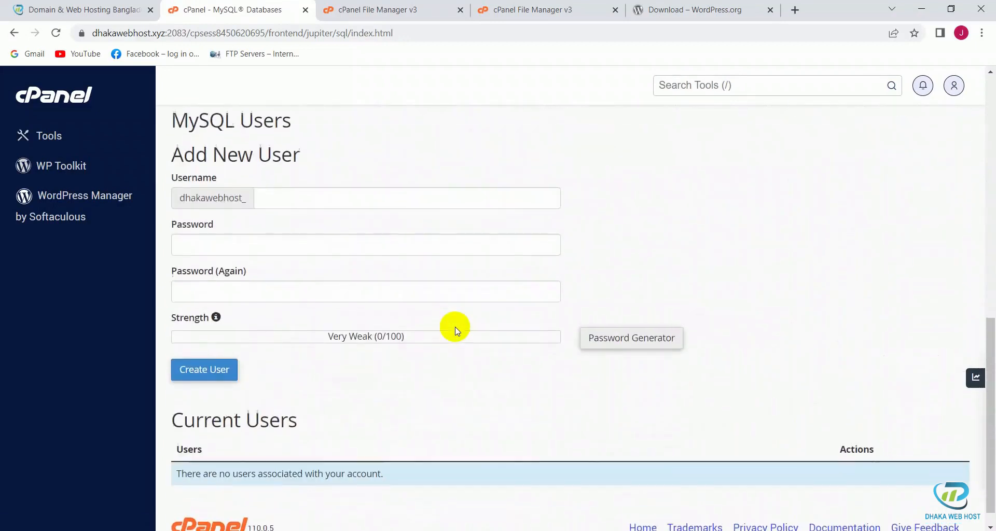
Step: Add MySQL user dhakawebhost_demouser with a strong password entered twice, then go back
{"action": "left_click", "coordinate": [329, 196]}
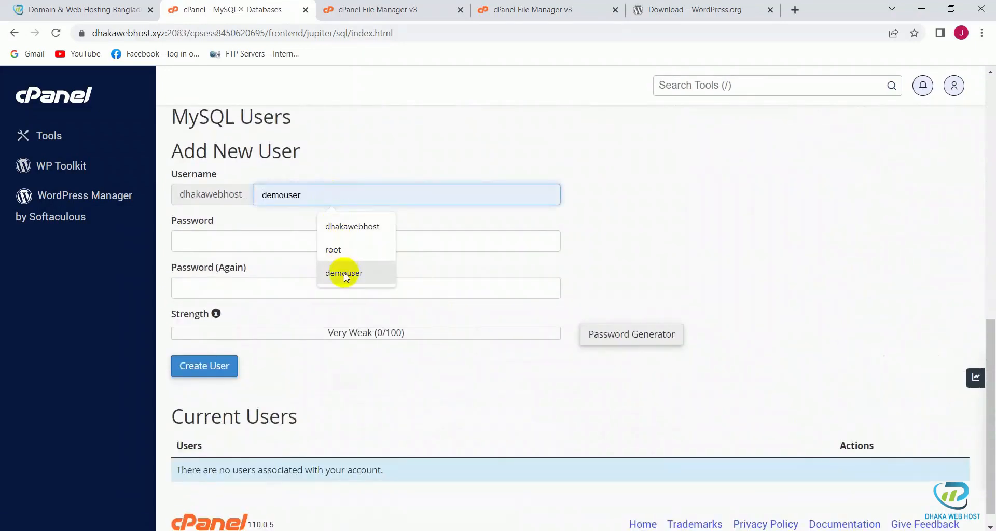
{"action": "left_click", "coordinate": [362, 273]}
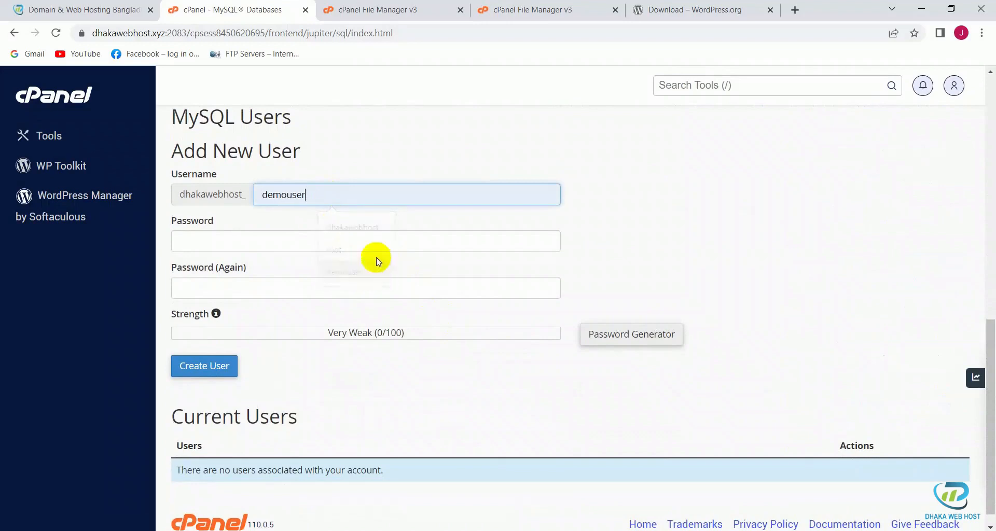
{"action": "left_click", "coordinate": [319, 237]}
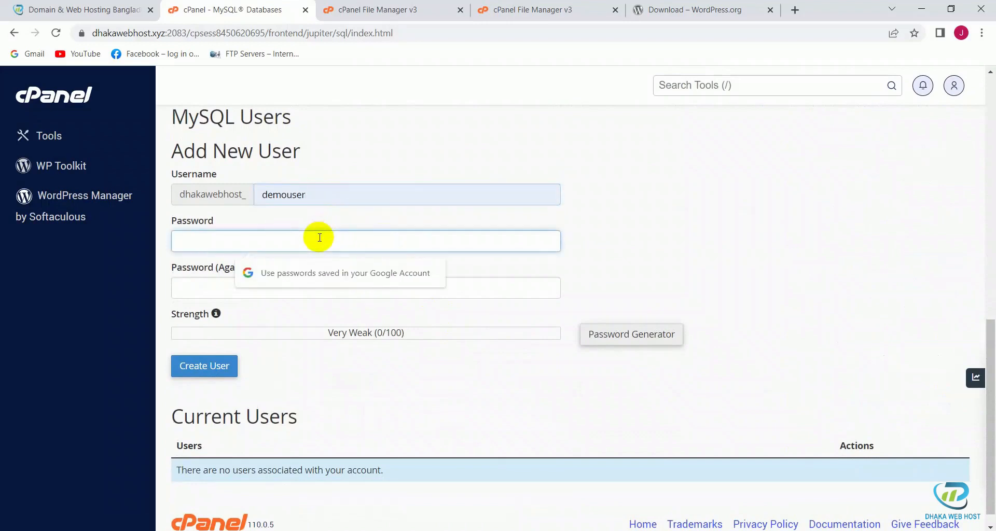
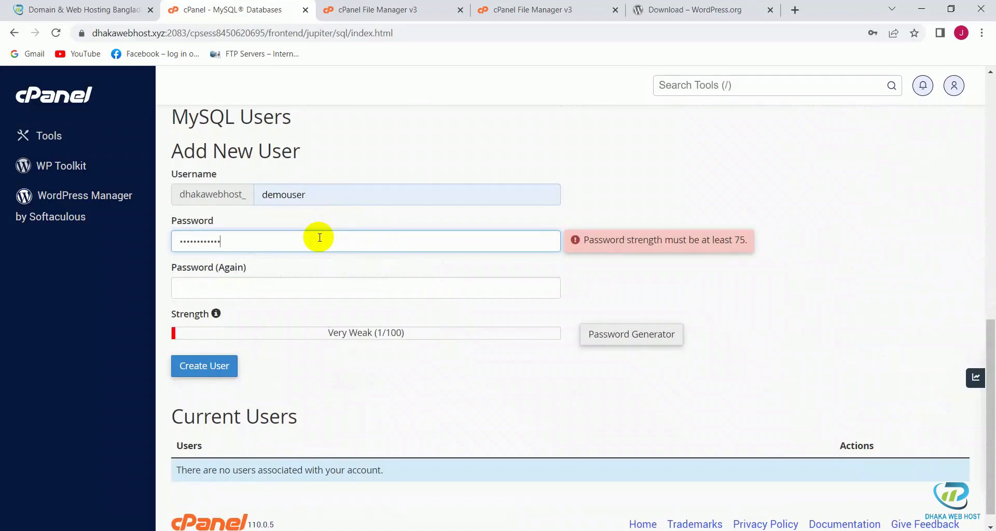
{"action": "left_click", "coordinate": [297, 285]}
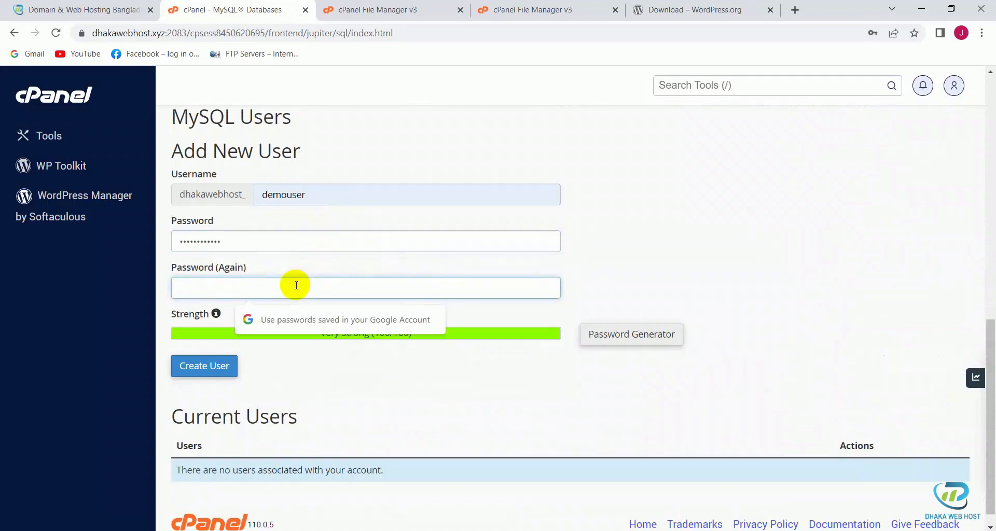
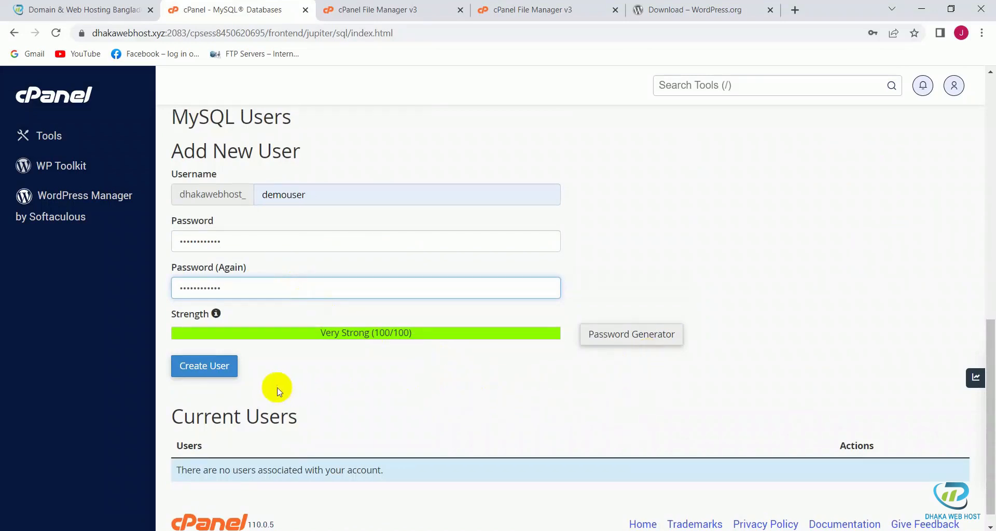
{"action": "left_click", "coordinate": [216, 372]}
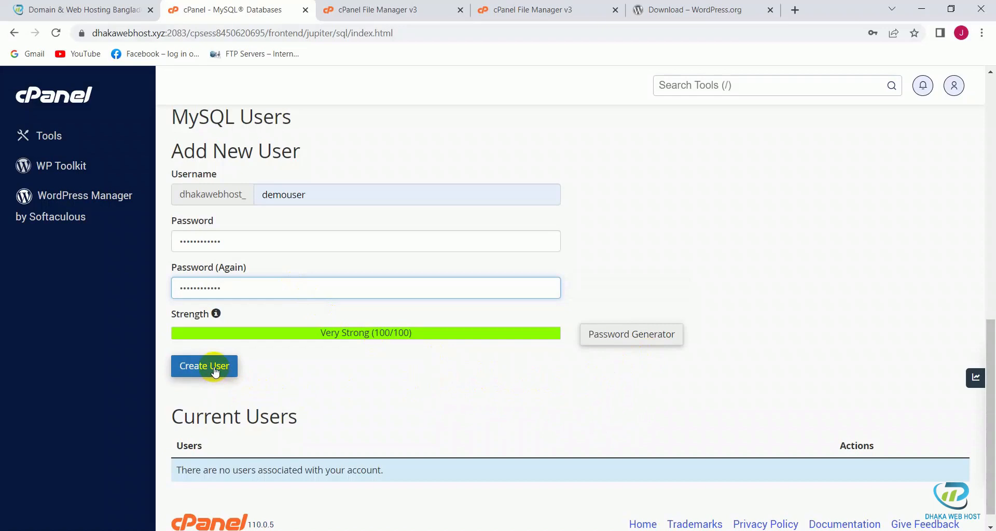
{"action": "left_click", "coordinate": [215, 371]}
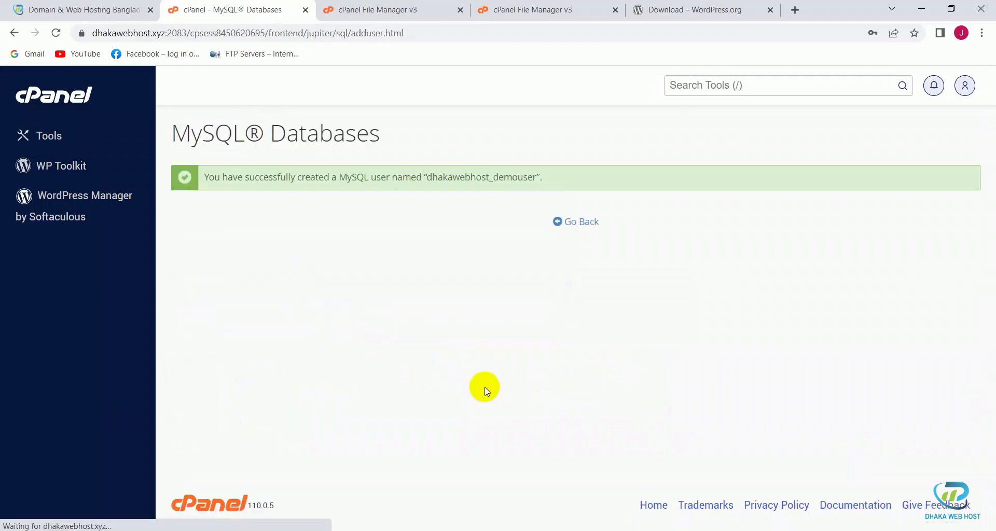
{"action": "left_click", "coordinate": [581, 222]}
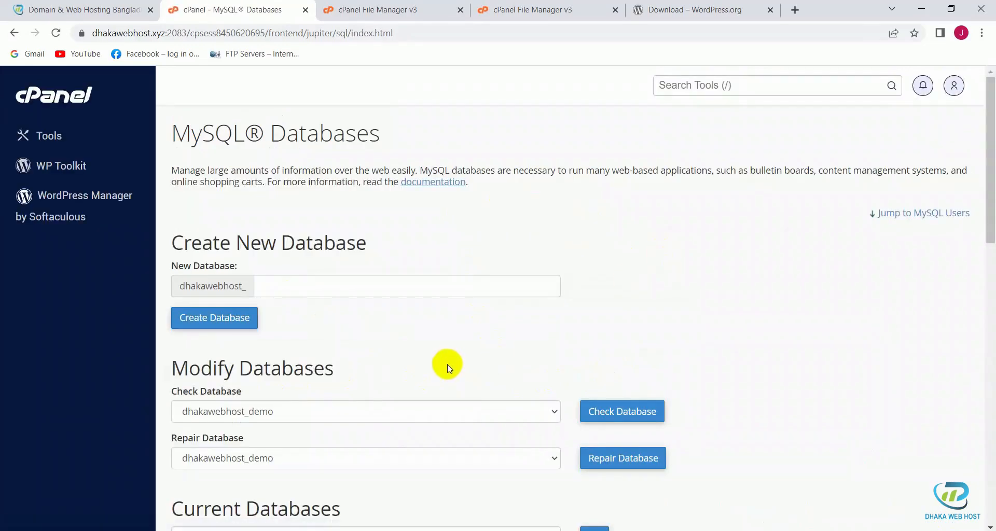
Step: Add dhakawebhost_demouser to dhakawebhost_demo with ALL PRIVILEGES and save the changes
{"action": "scroll", "coordinate": [449, 366], "scroll_direction": "down", "scroll_amount": 7}
{"action": "scroll", "coordinate": [451, 370], "scroll_direction": "down", "scroll_amount": 6}
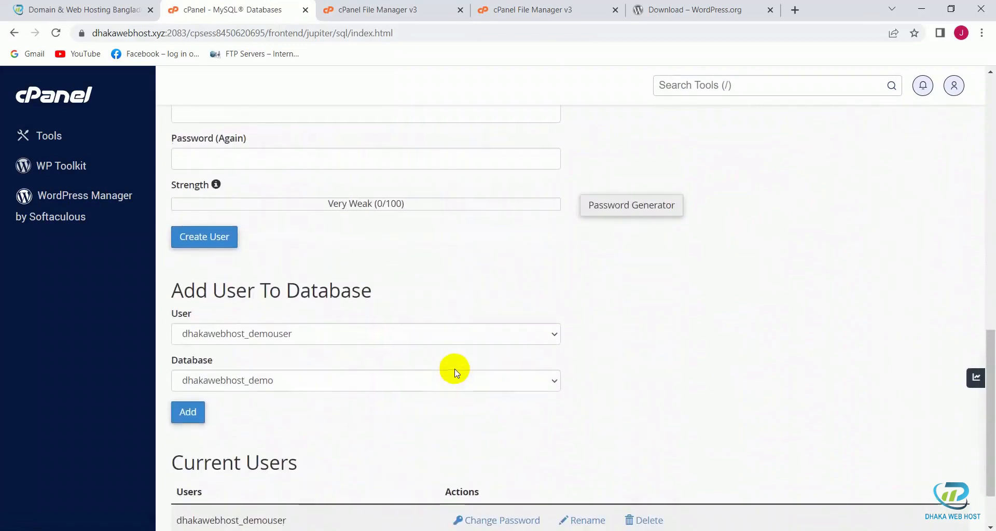
{"action": "scroll", "coordinate": [455, 374], "scroll_direction": "down", "scroll_amount": 2}
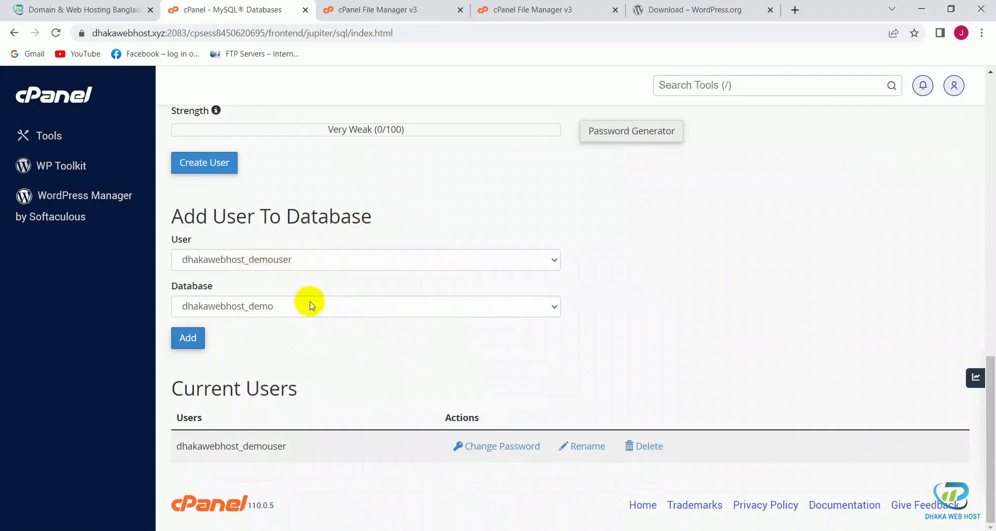
{"action": "left_click", "coordinate": [190, 339]}
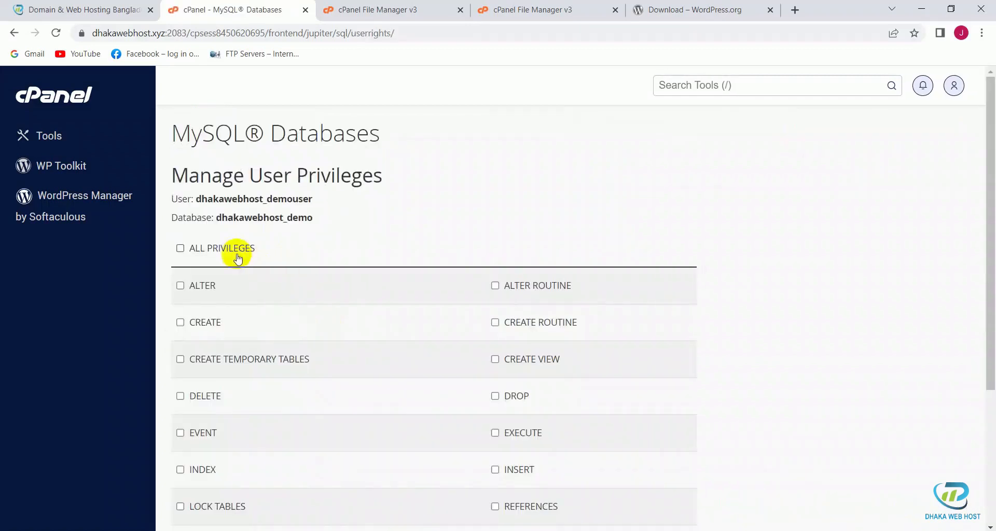
{"action": "left_click", "coordinate": [181, 249]}
{"action": "scroll", "coordinate": [400, 295], "scroll_direction": "down", "scroll_amount": 4}
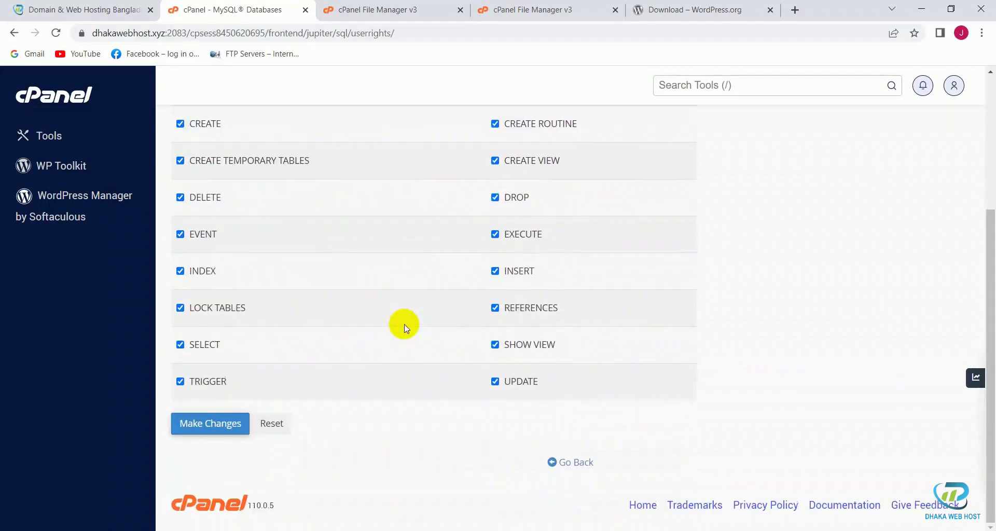
{"action": "left_click", "coordinate": [231, 421]}
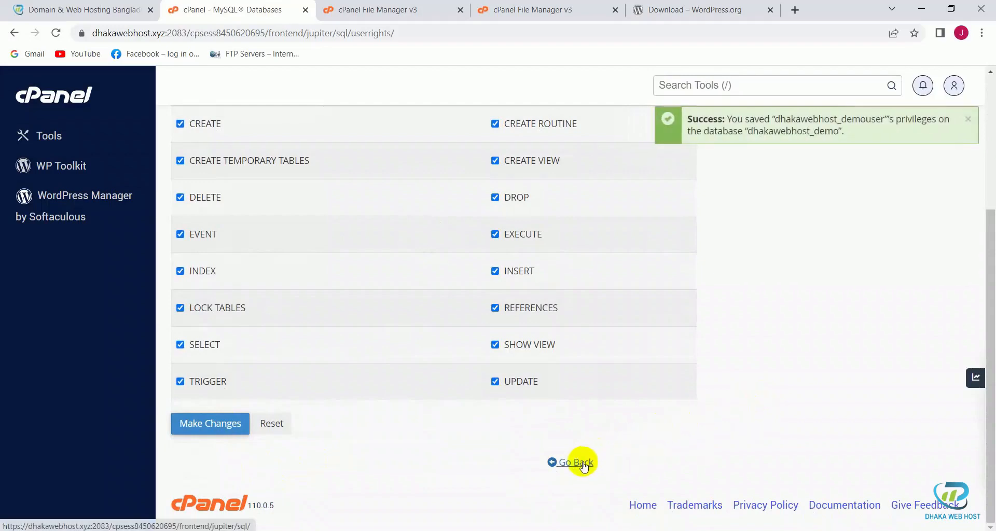
{"action": "left_click", "coordinate": [600, 456]}
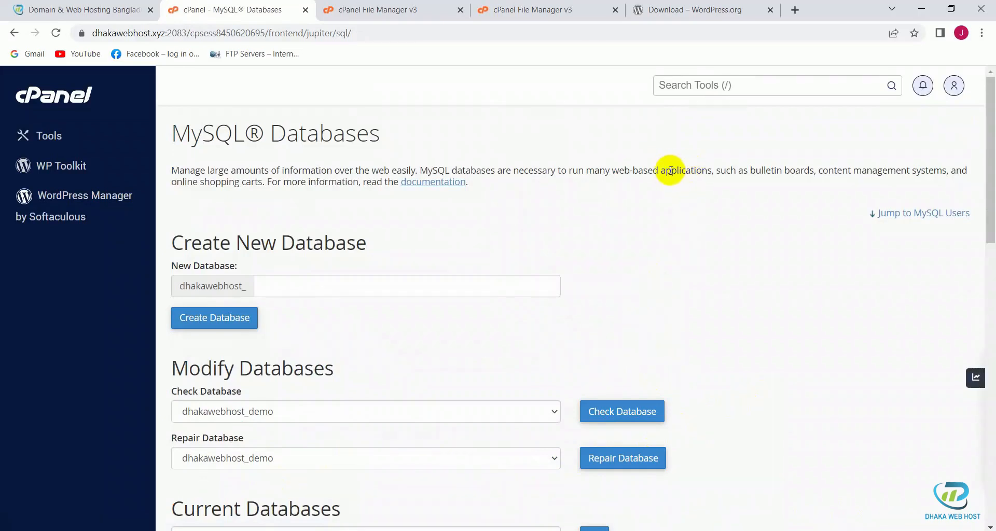
Step: Load dhakawebhost.xyz in a new tab and choose English (United States) for WordPress setup
{"action": "left_click", "coordinate": [795, 11]}
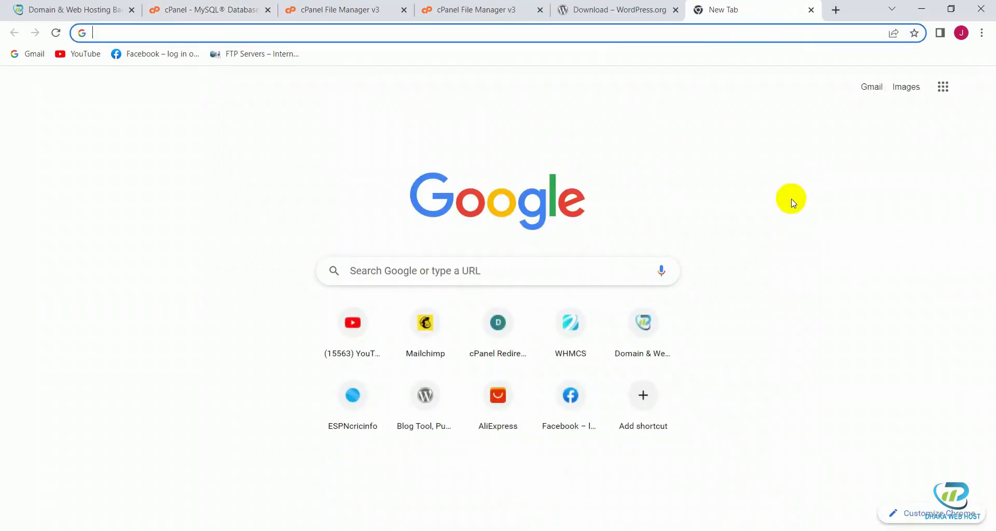
{"action": "type", "text": "dhakawebhost.xyz"}
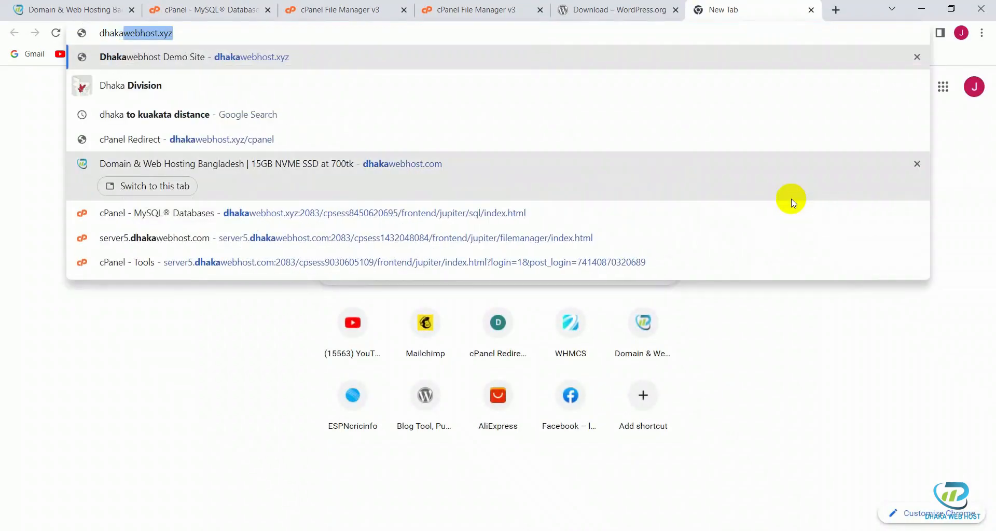
{"action": "key", "text": "Return"}
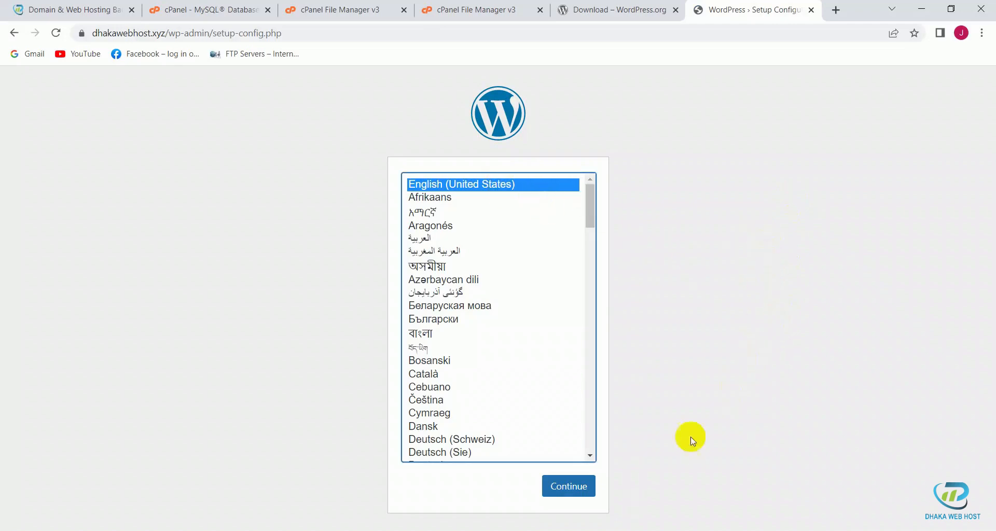
{"action": "left_click", "coordinate": [569, 485]}
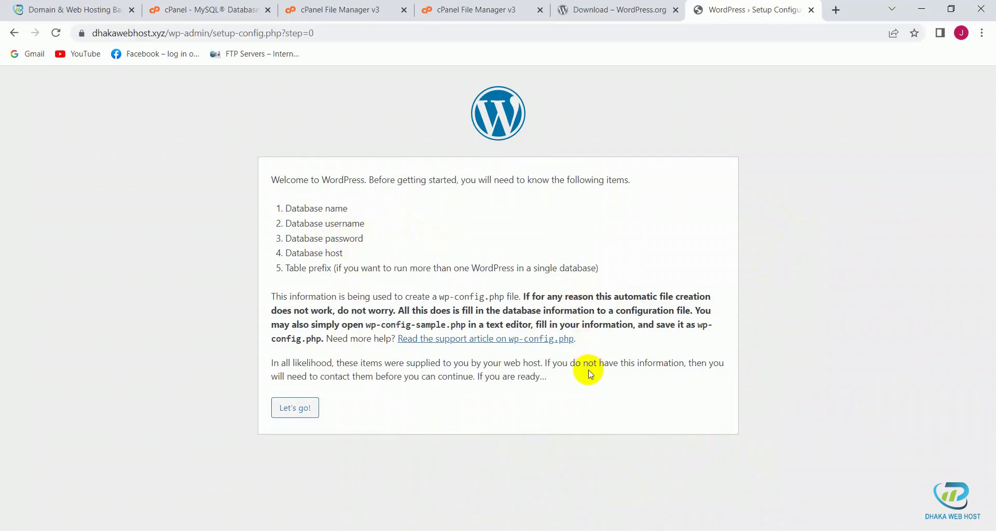
Step: Submit the new MySQL database connection details and run the WordPress installation
{"action": "left_click", "coordinate": [298, 410]}
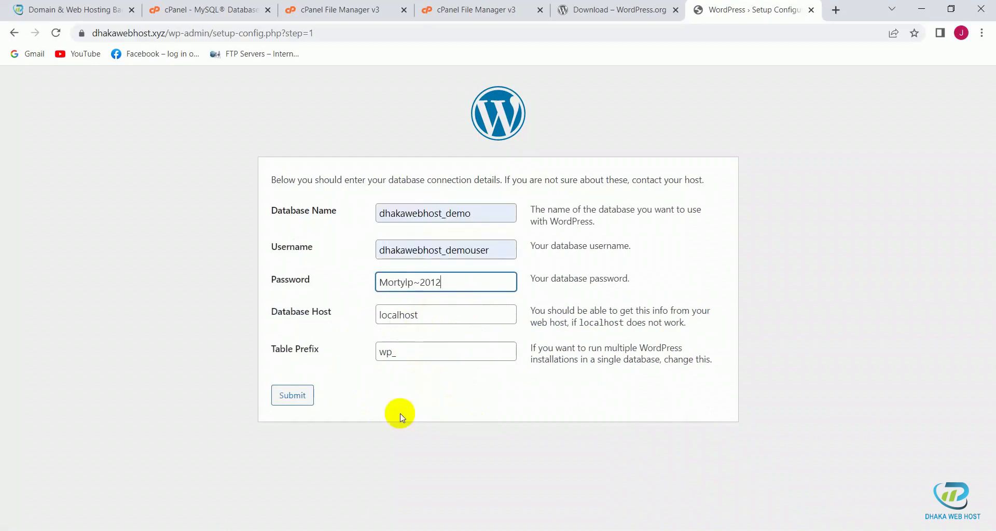
{"action": "left_click", "coordinate": [297, 395]}
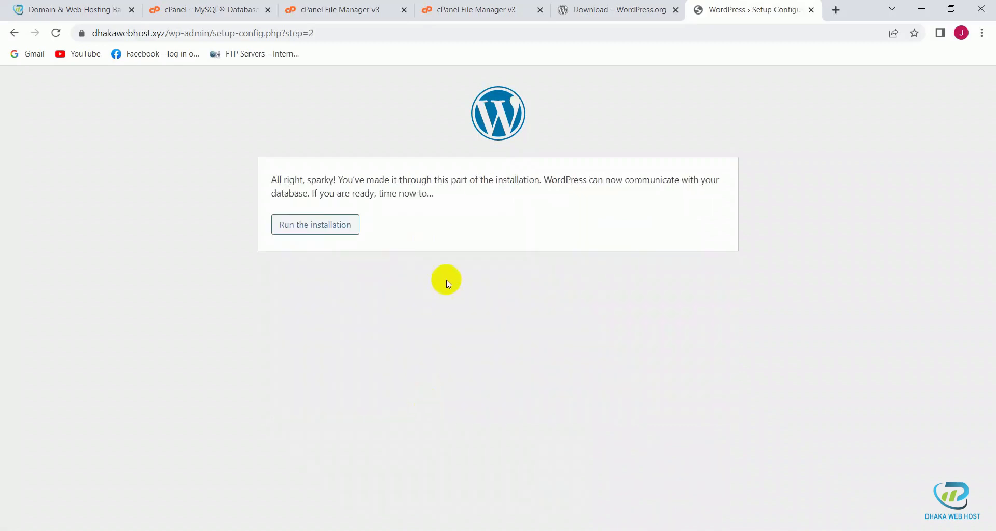
{"action": "left_click", "coordinate": [323, 228]}
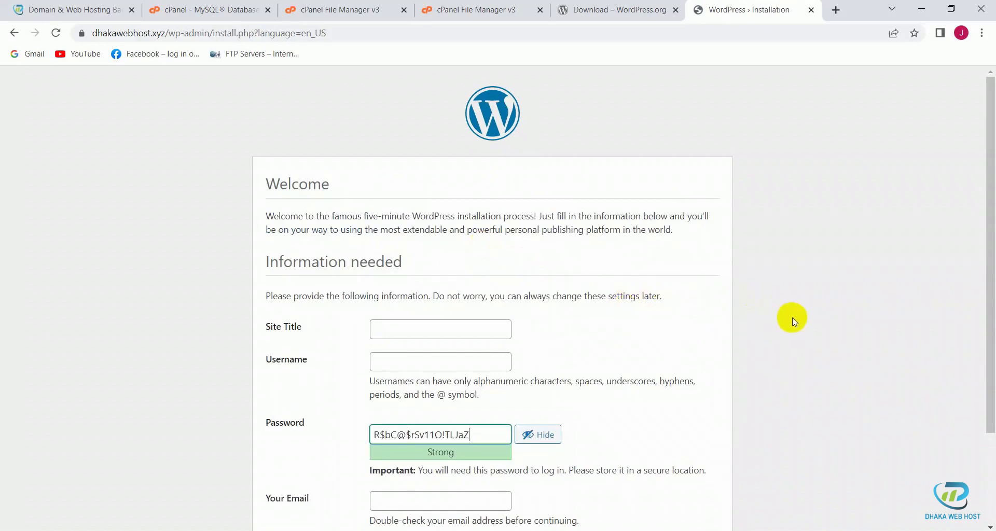
Step: Replace the generated password with a custom admin password and install 'Dhakawebhost Demo Site'
{"action": "scroll", "coordinate": [793, 318], "scroll_direction": "down", "scroll_amount": 3}
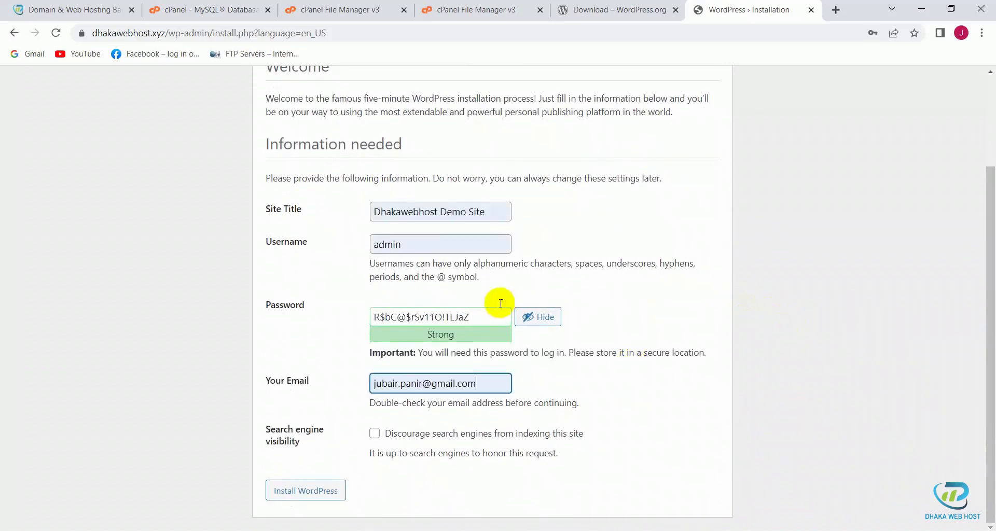
{"action": "left_click_drag", "start_coordinate": [489, 322], "coordinate": [368, 318]}
{"action": "key", "text": "BackSpace"}
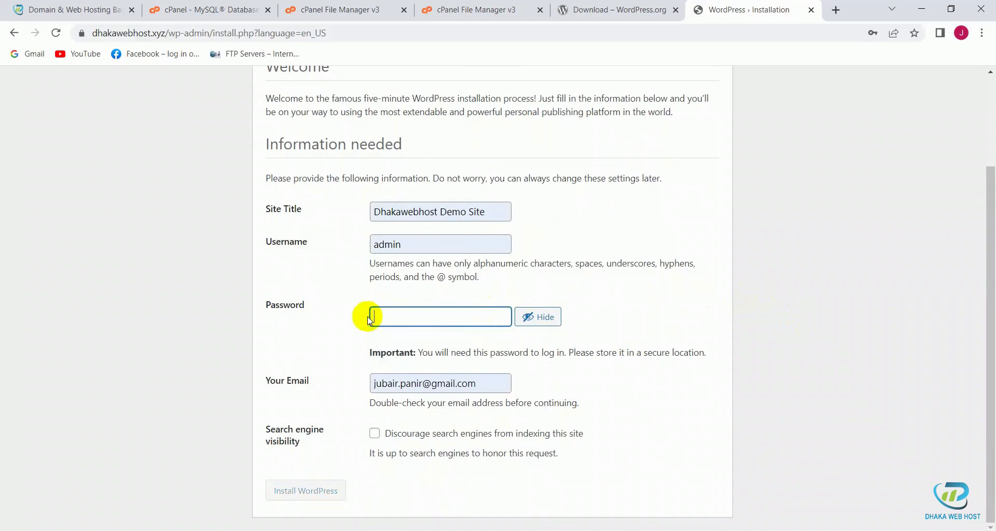
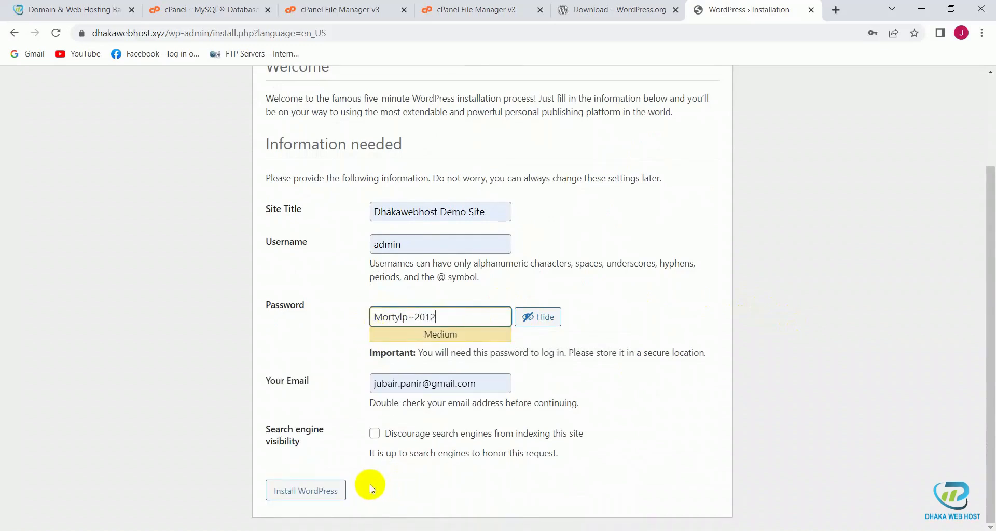
{"action": "left_click", "coordinate": [313, 495]}
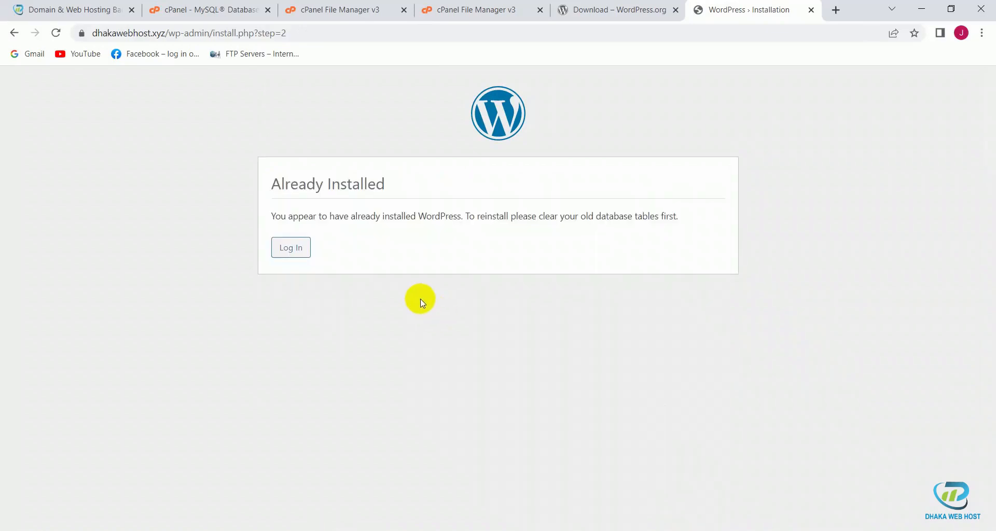
Step: Log in as admin on wp-login.php with the new account password
{"action": "left_click", "coordinate": [297, 248]}
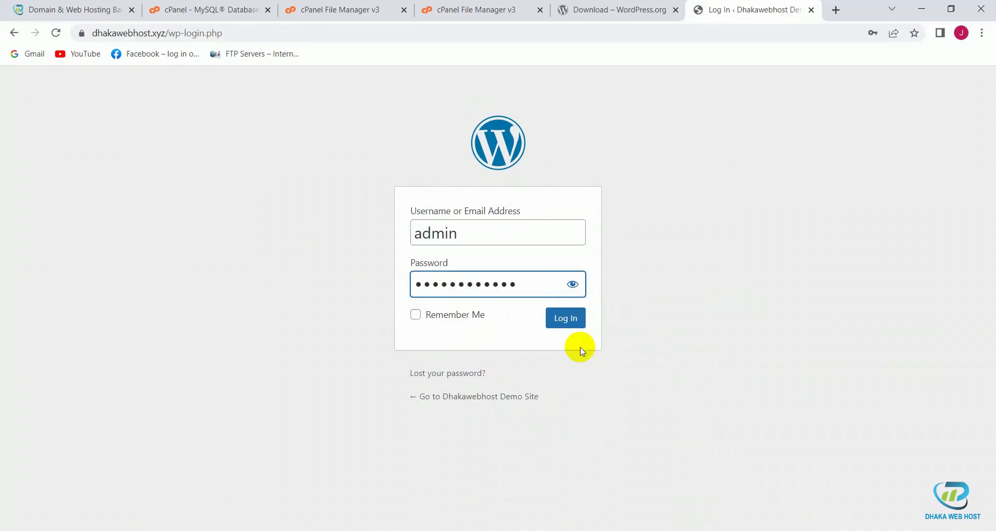
{"action": "left_click", "coordinate": [570, 320]}
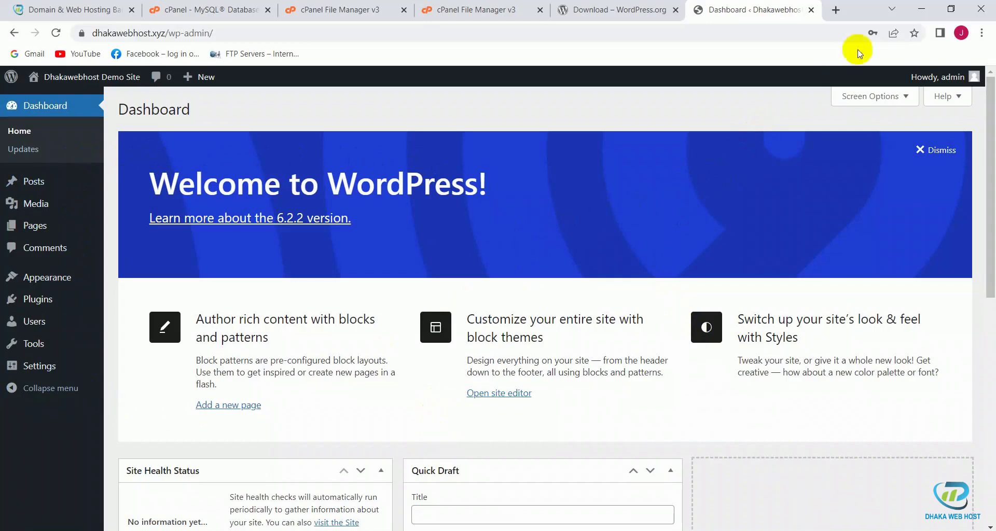
Step: Visit dhakawebhost.xyz in a new tab to view the live Hello world! homepage
{"action": "left_click", "coordinate": [836, 11]}
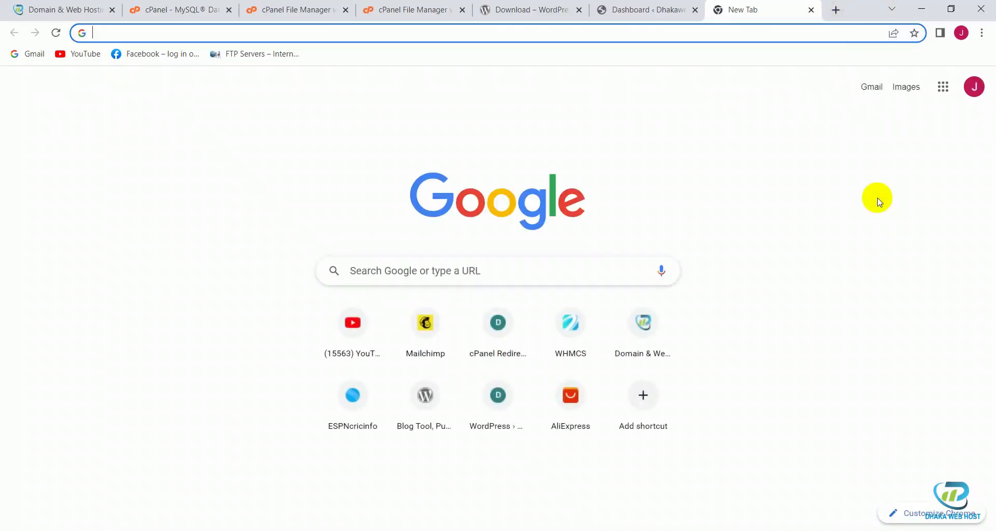
{"action": "type", "text": "dhakawebhost.xyz"}
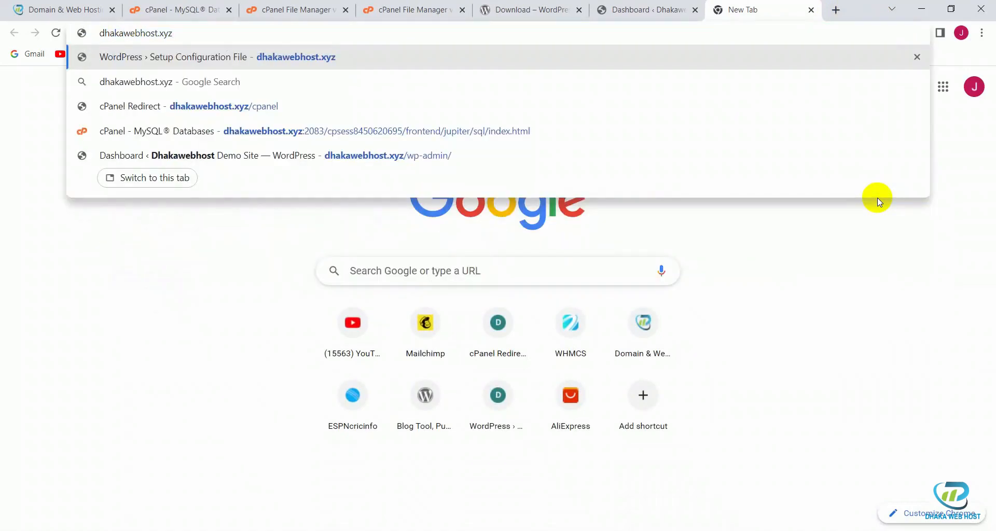
{"action": "key", "text": "Return"}
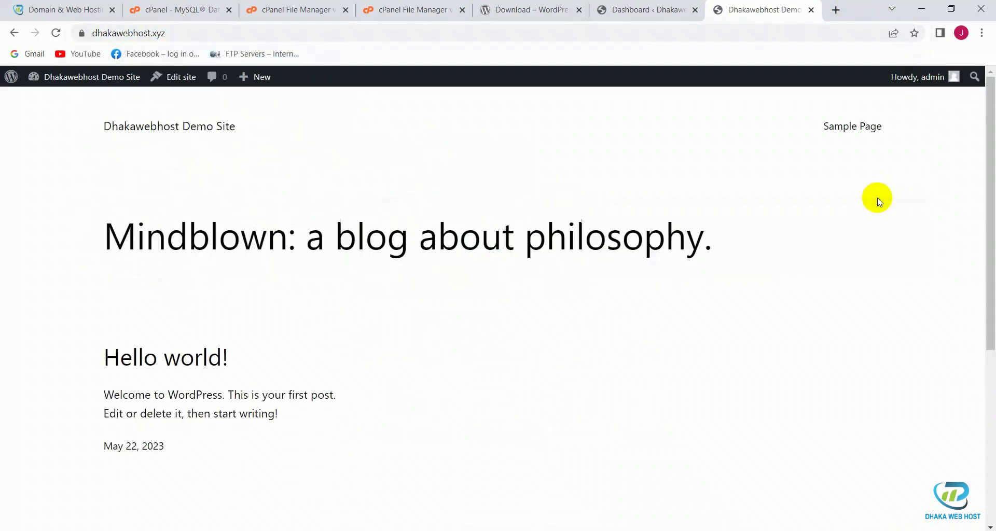